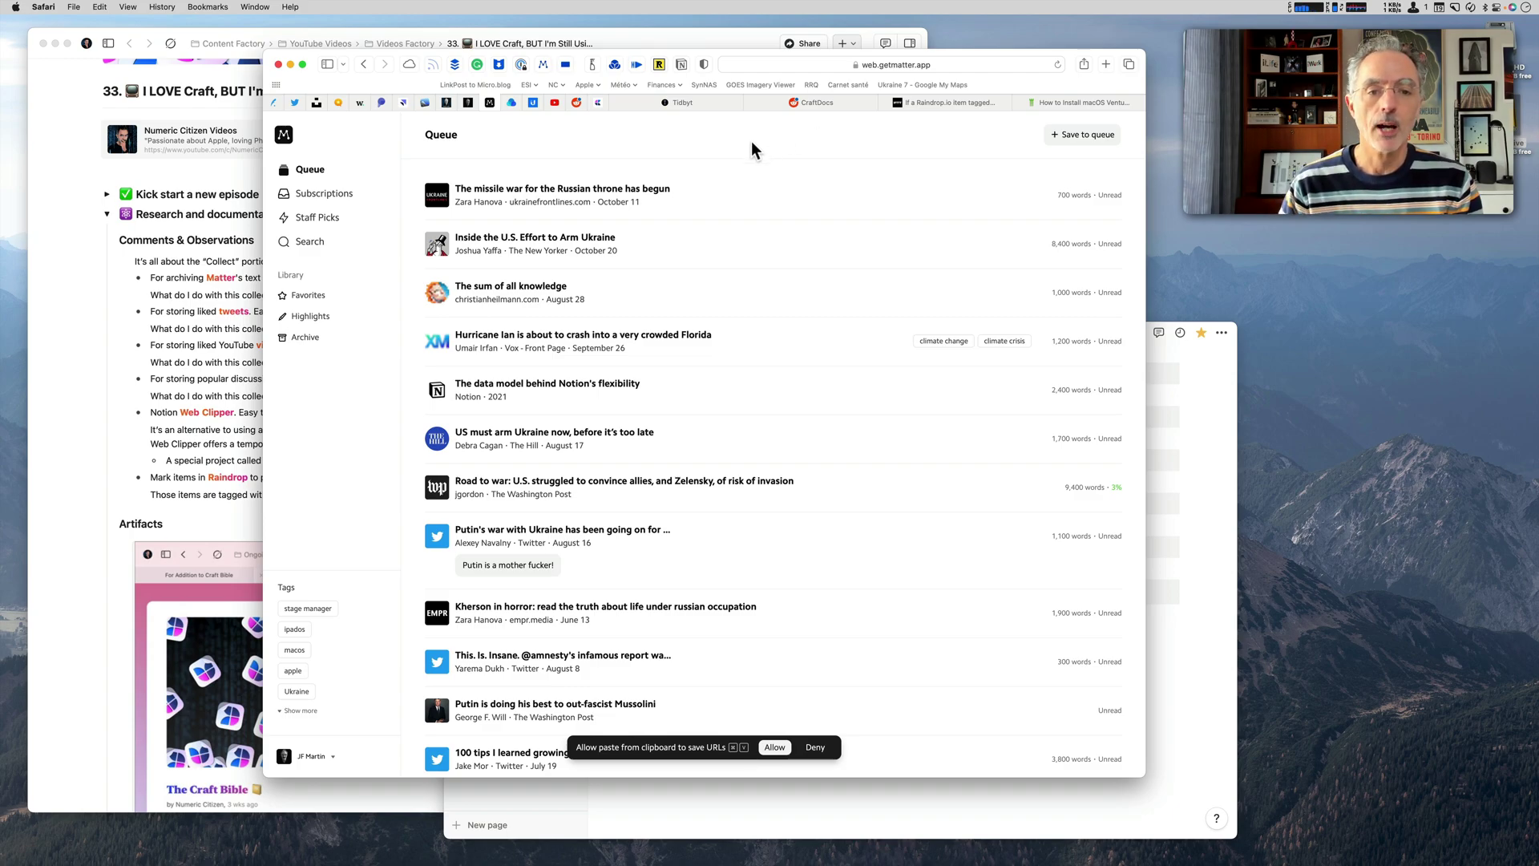
Open 'The missile war for the Russian throne has begun' from the Matter queue and select its second paragraph.
click(734, 195)
scroll(755, 300, down, 2)
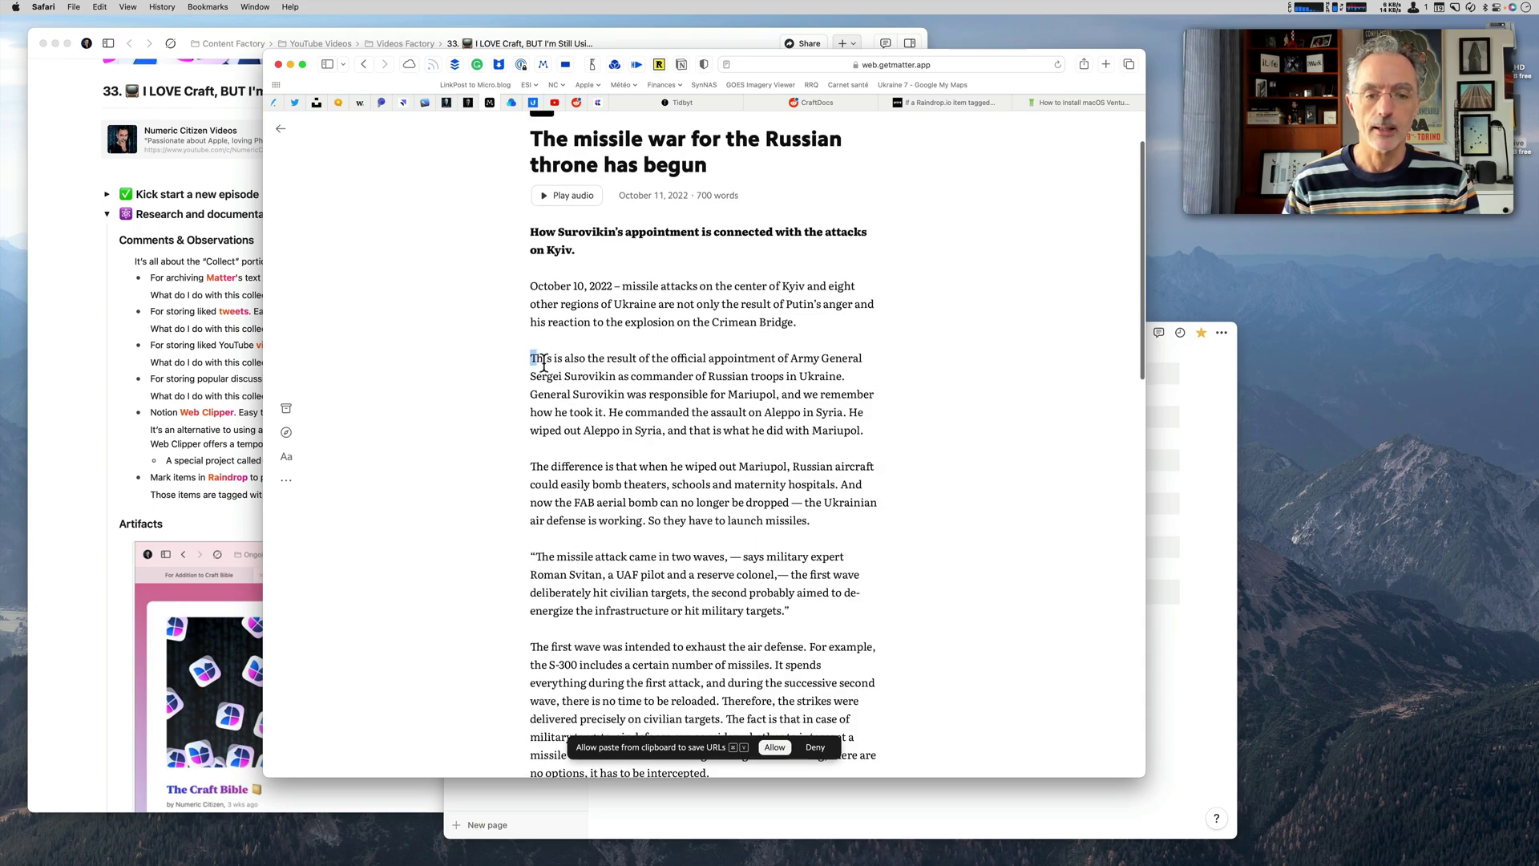
drag(531, 357, 883, 427)
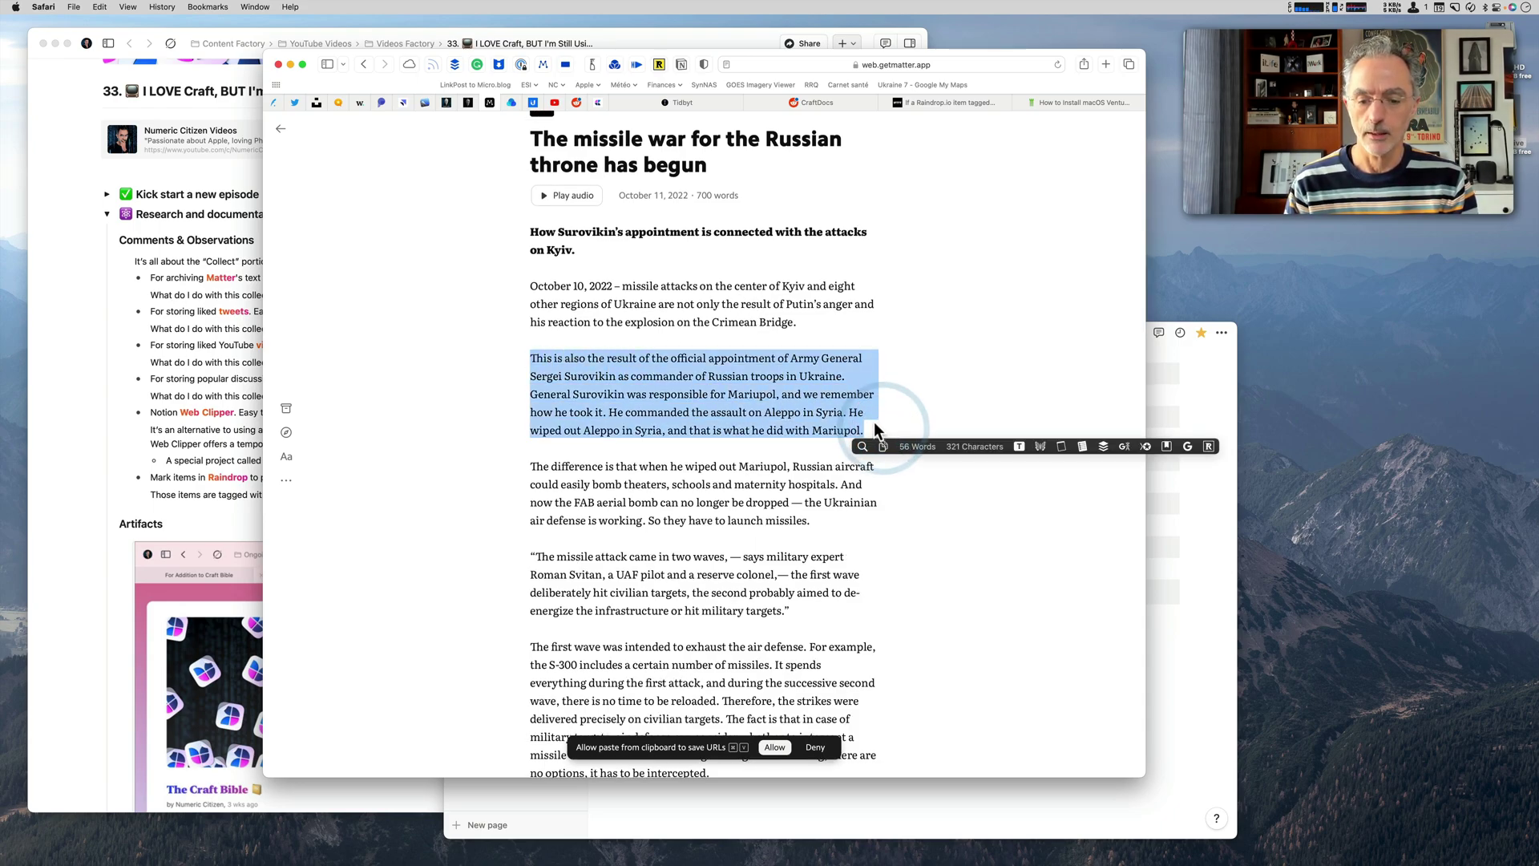
right_click(706, 391)
key(Escape)
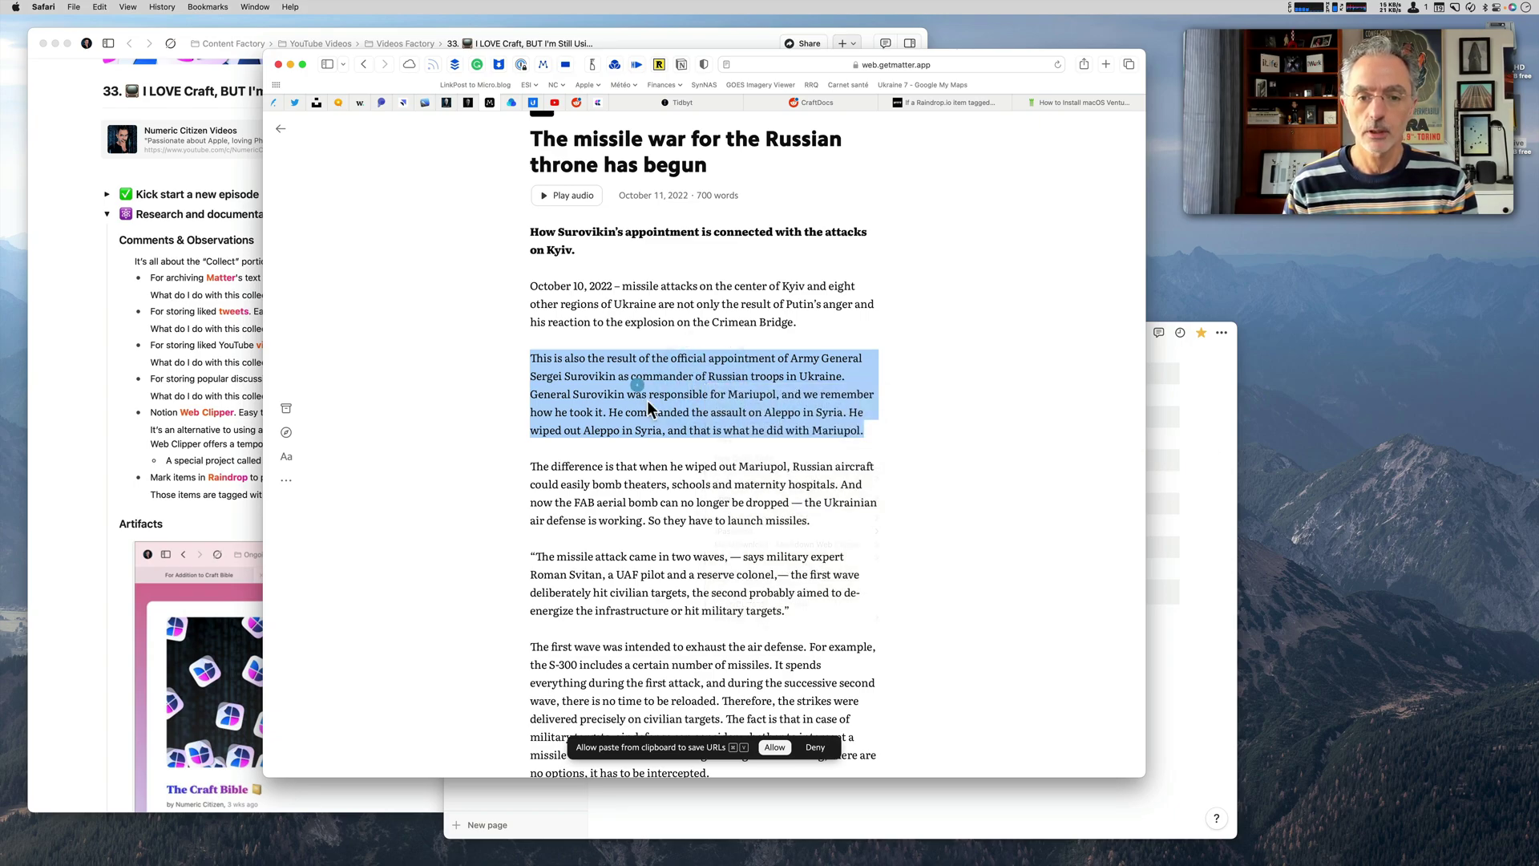
click(721, 389)
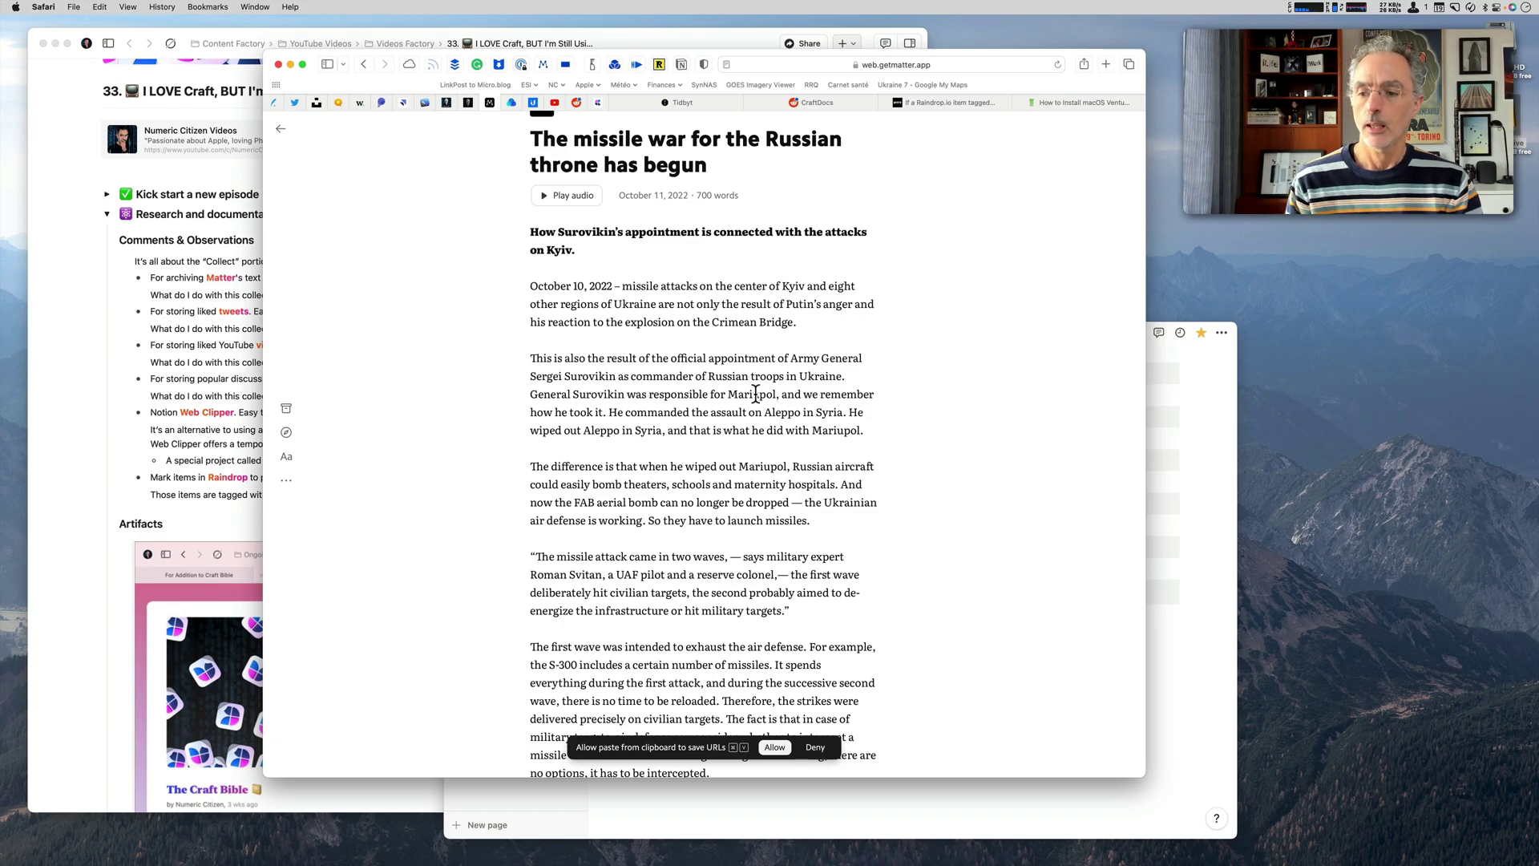
Open the Matter page in Notion and show the Pressing WordPress Woes entry in side peek.
click(1213, 505)
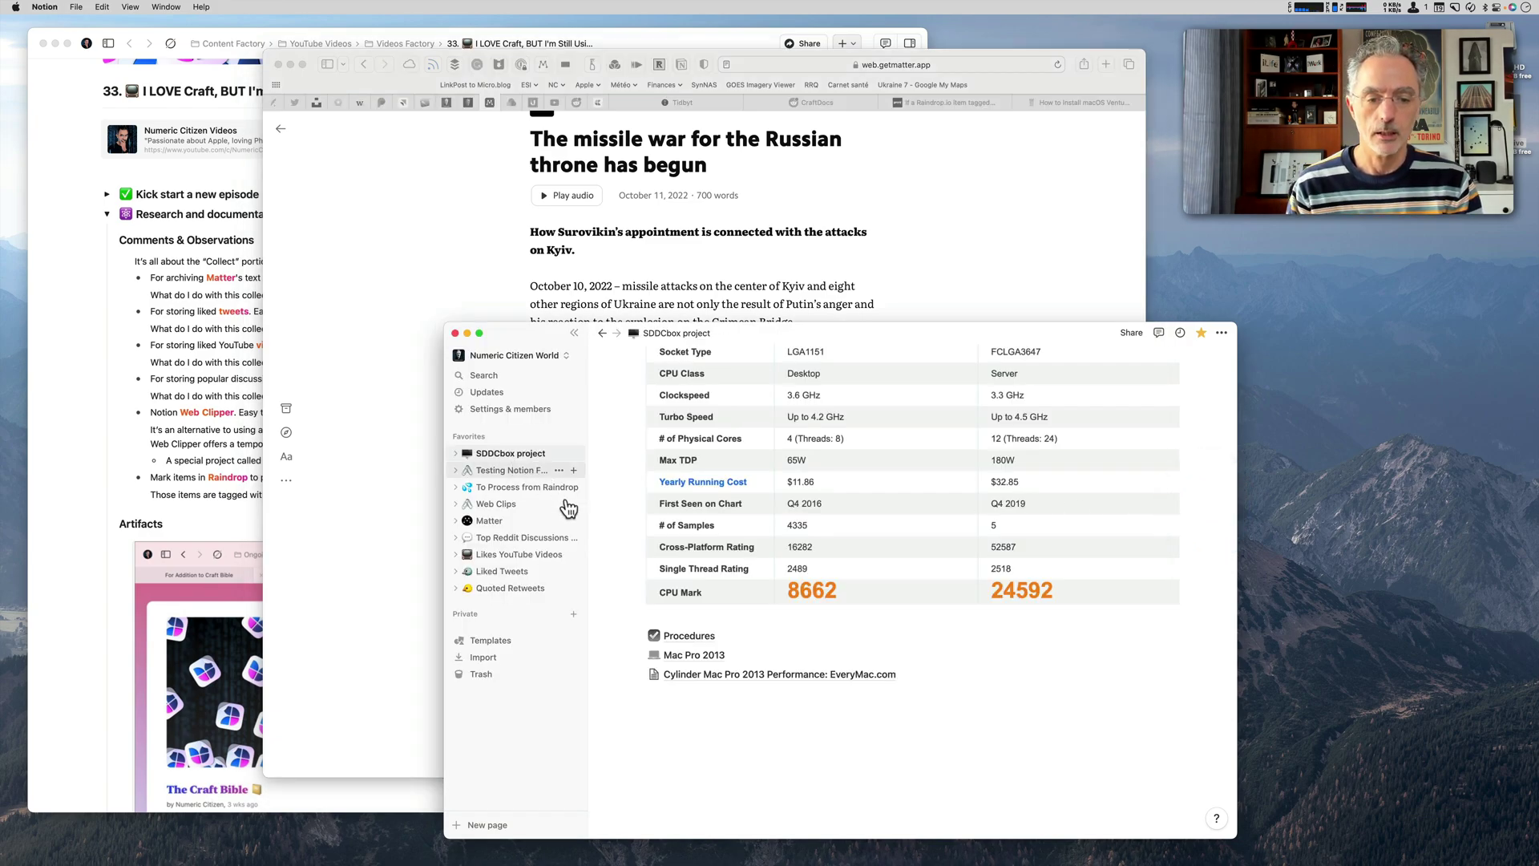
click(477, 520)
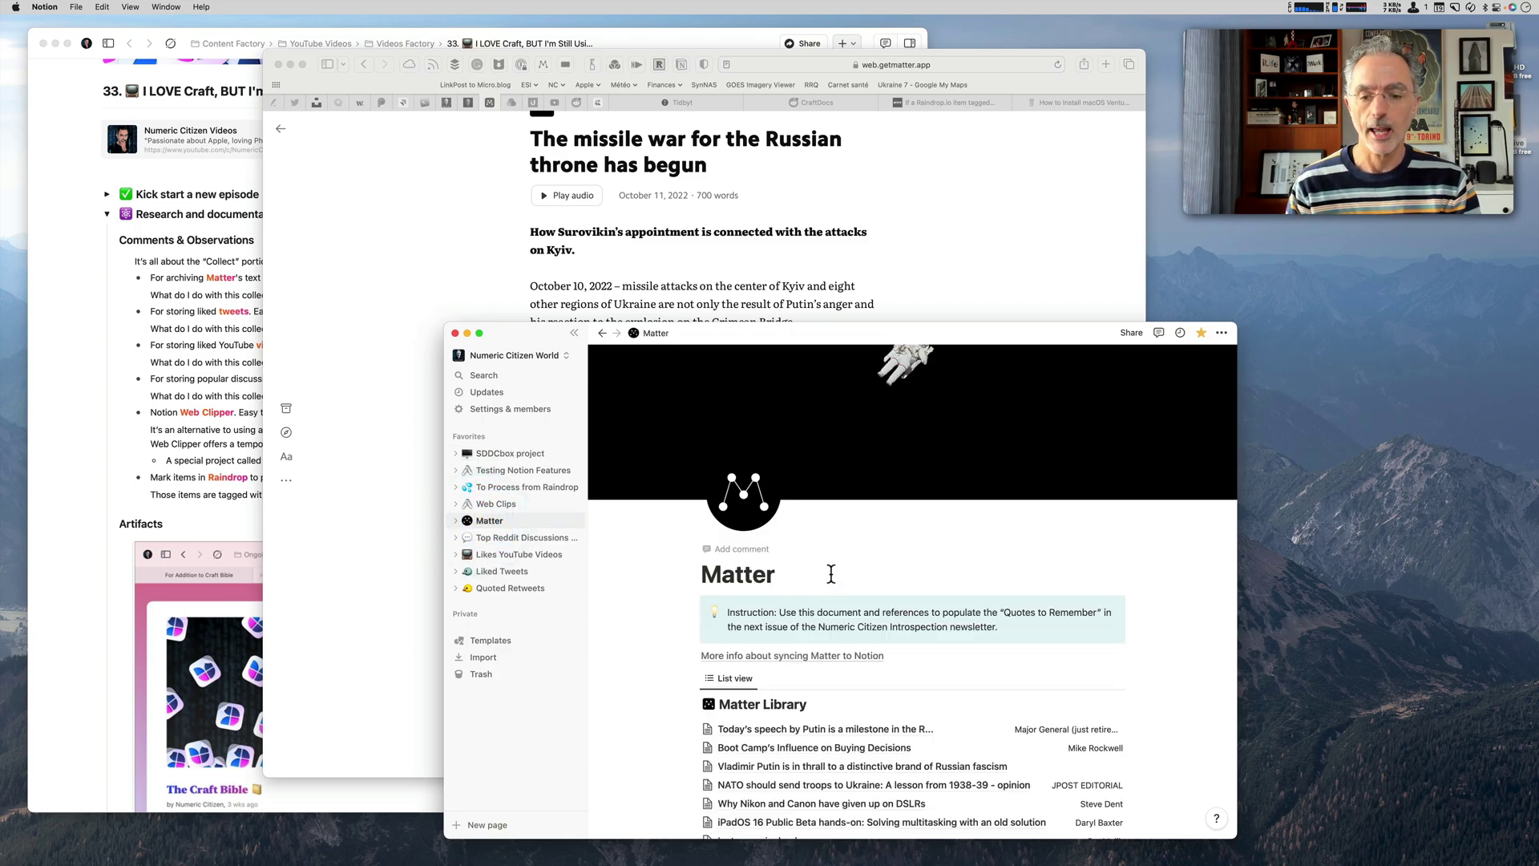
scroll(832, 574, down, 5)
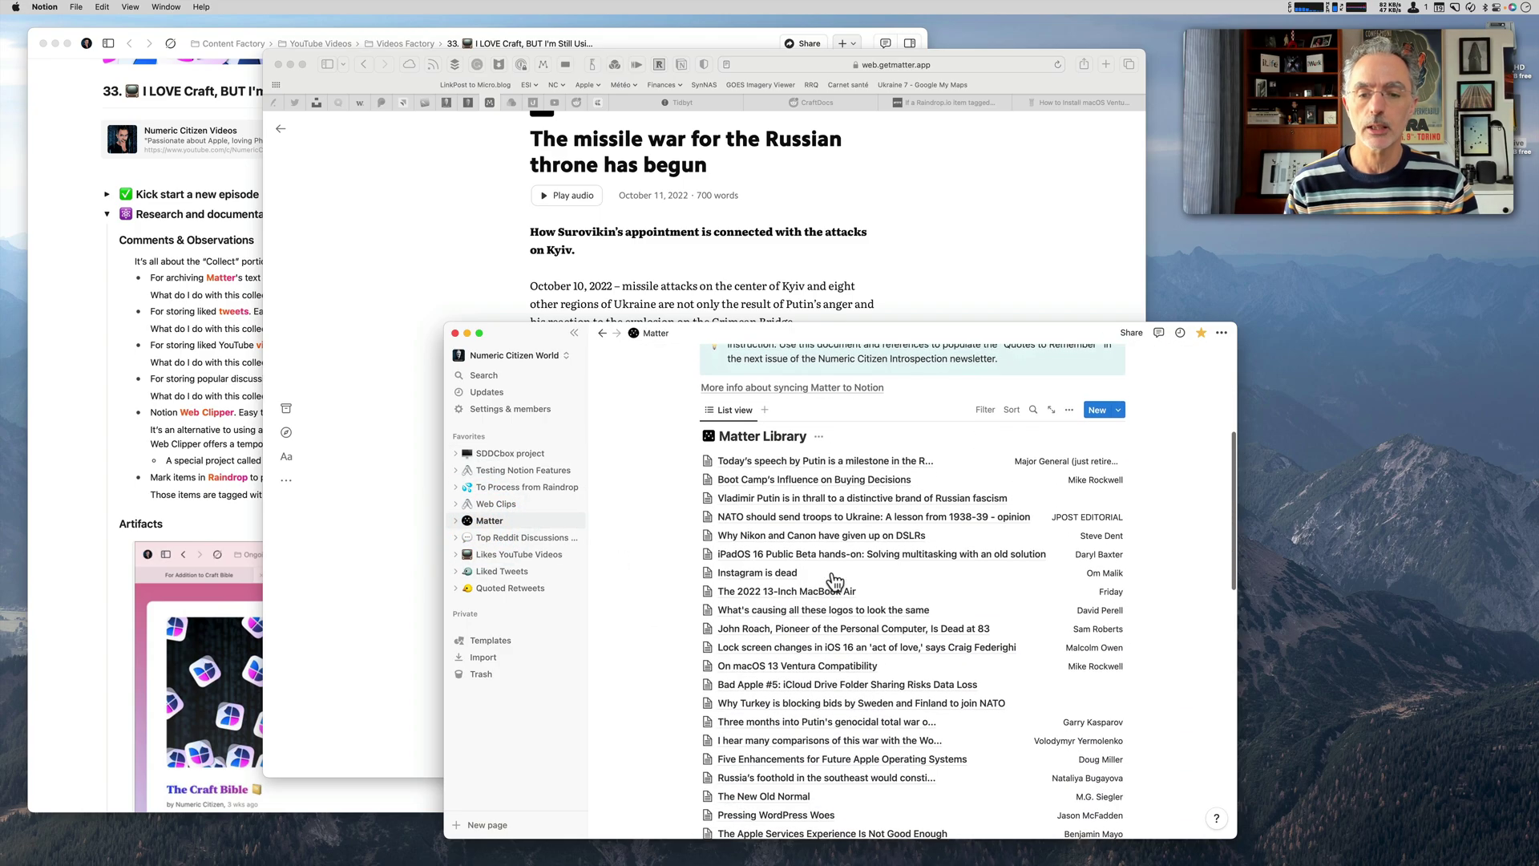
scroll(833, 579, down, 1)
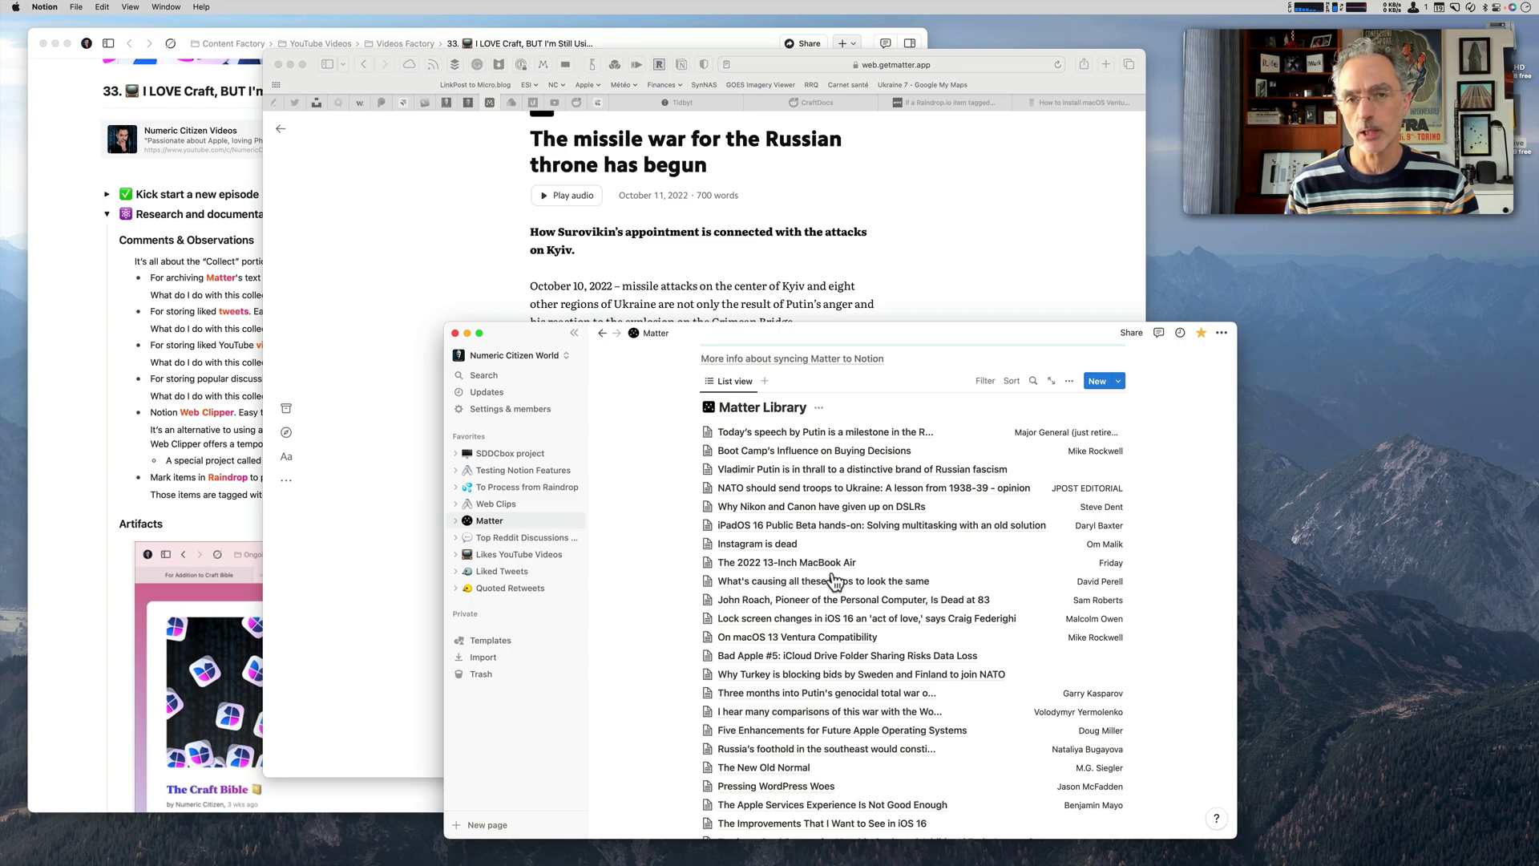
scroll(833, 579, down, 4)
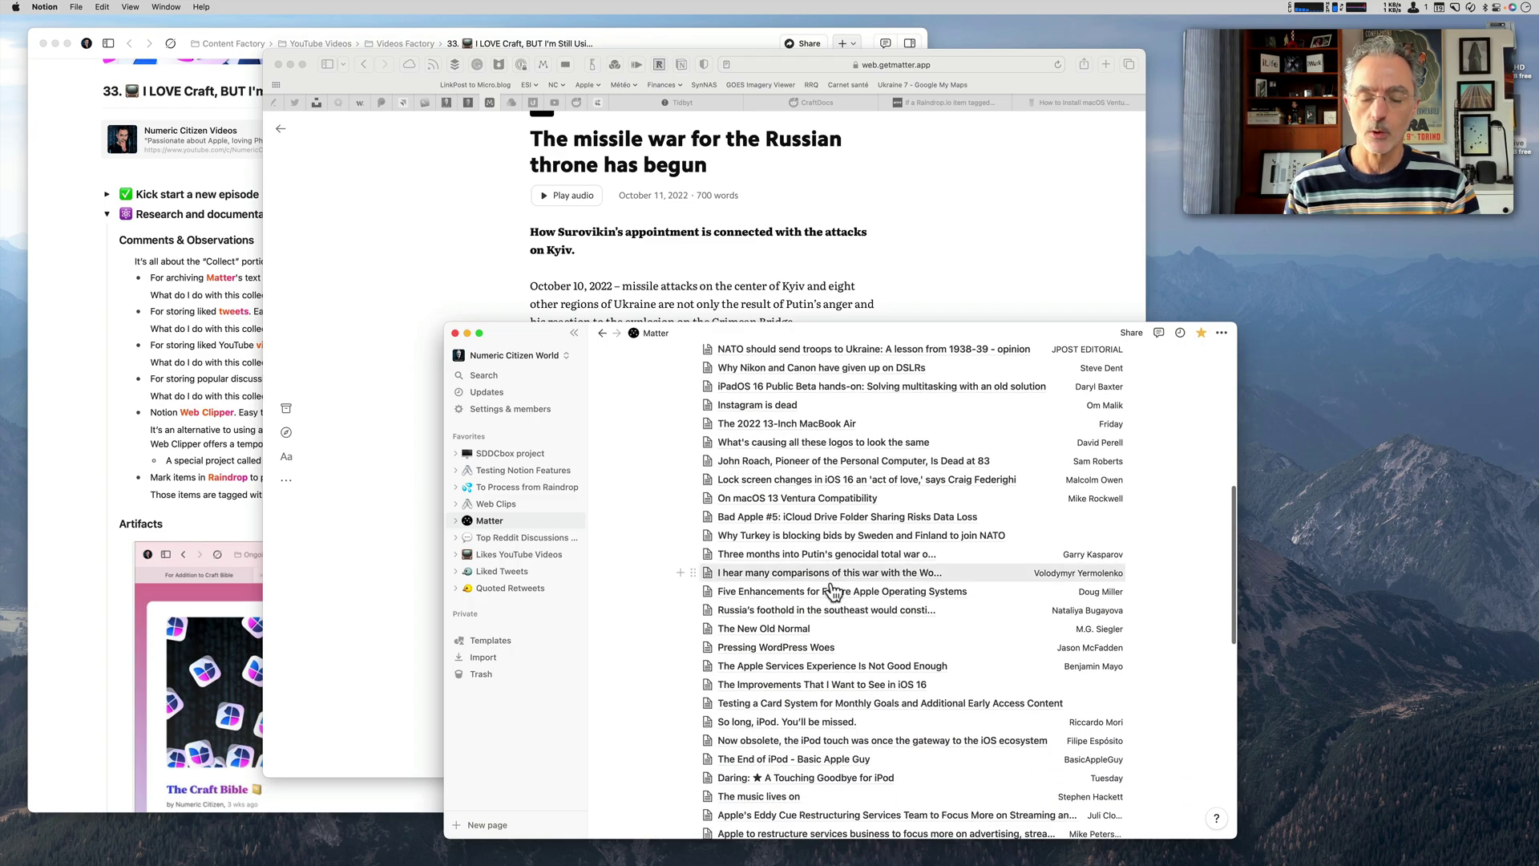
scroll(836, 555, down, 2)
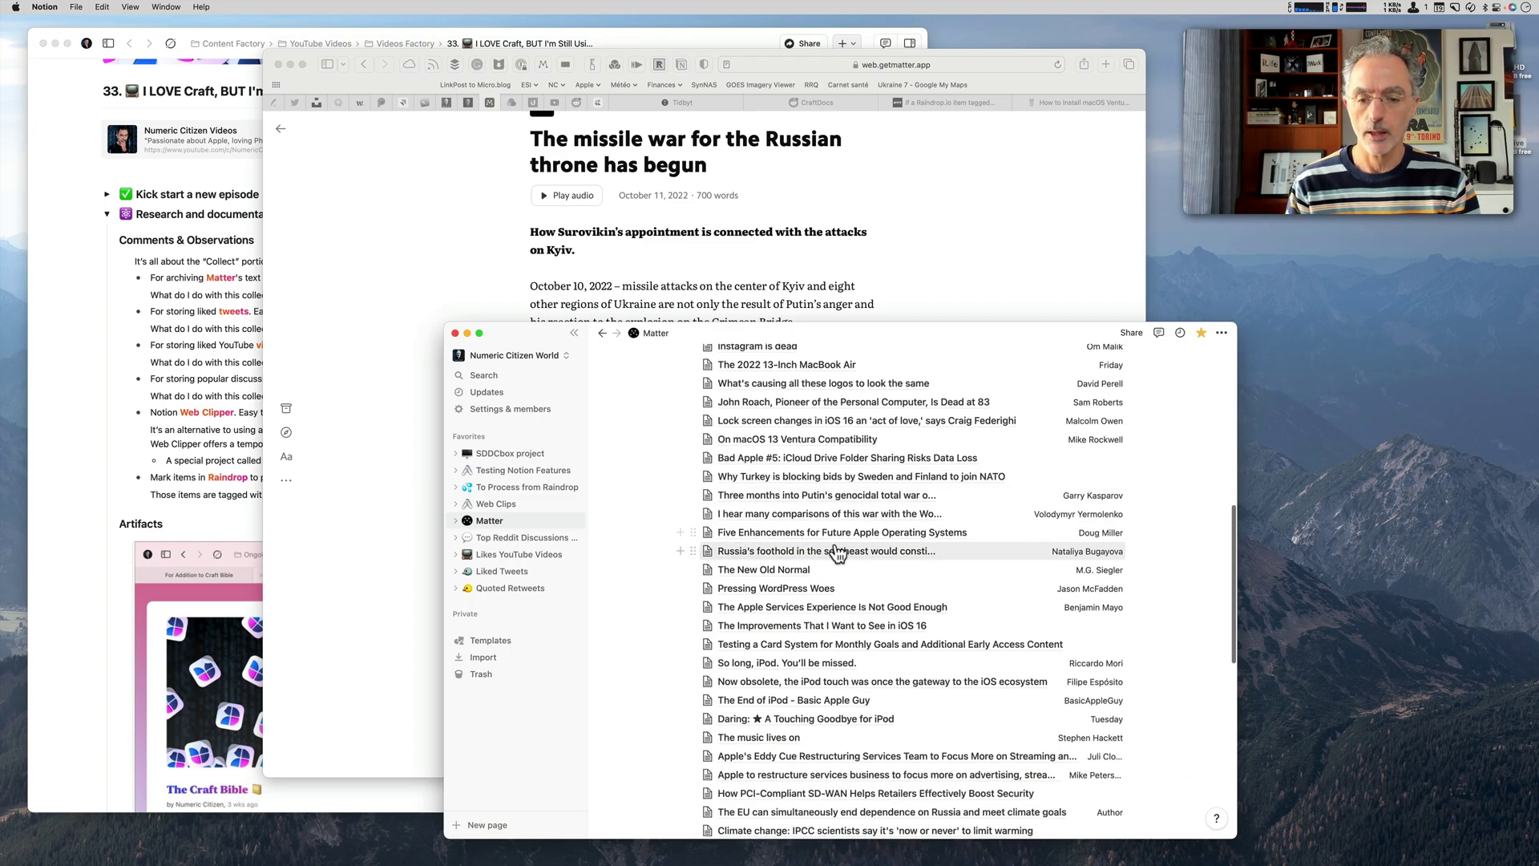
click(790, 590)
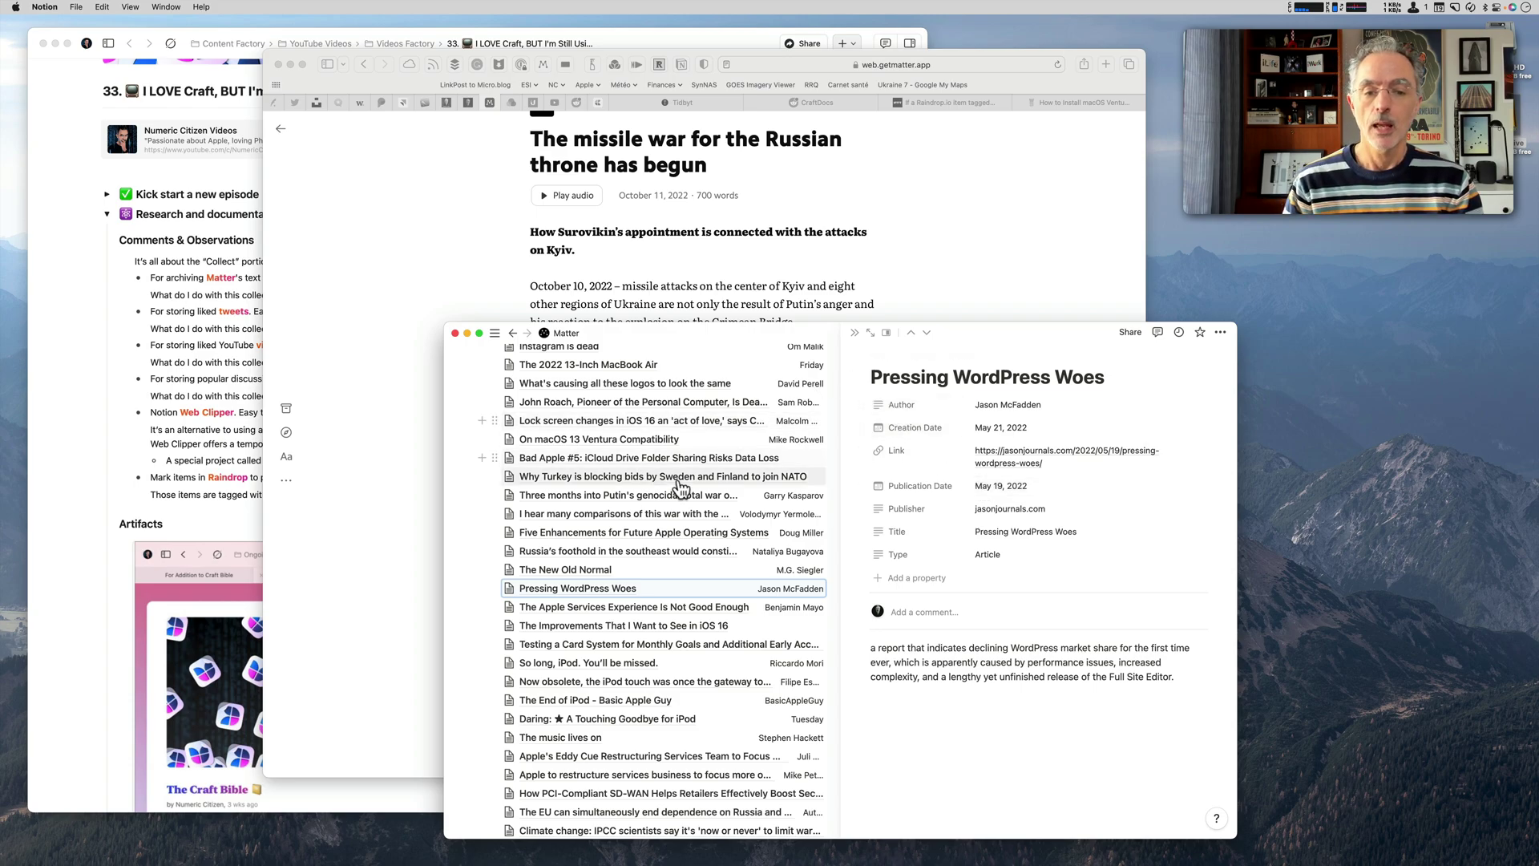
Set the green check emoji as the Pressing WordPress Woes page icon.
click(516, 589)
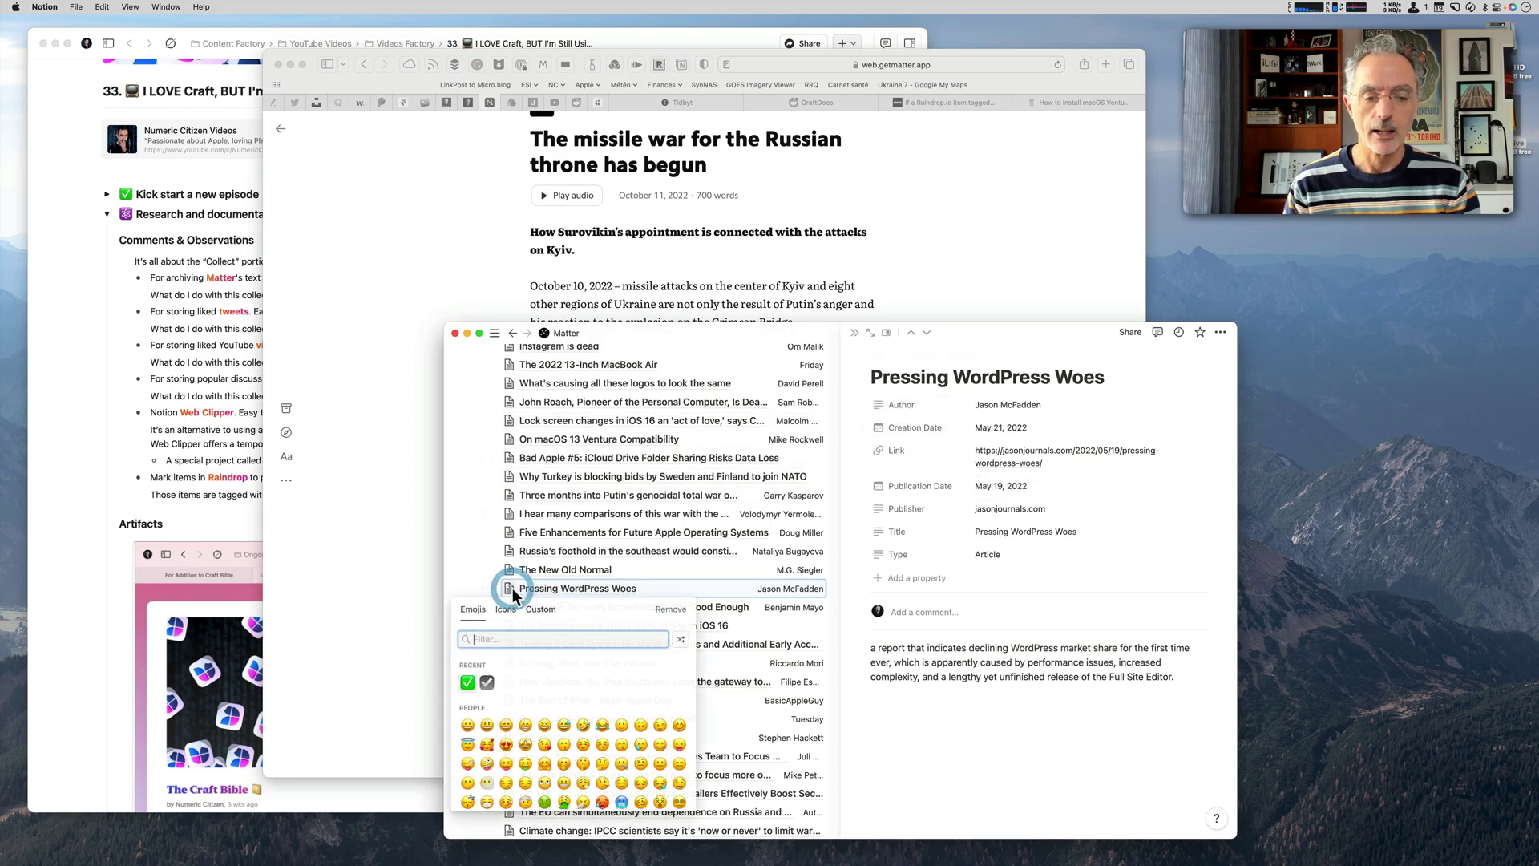
click(468, 682)
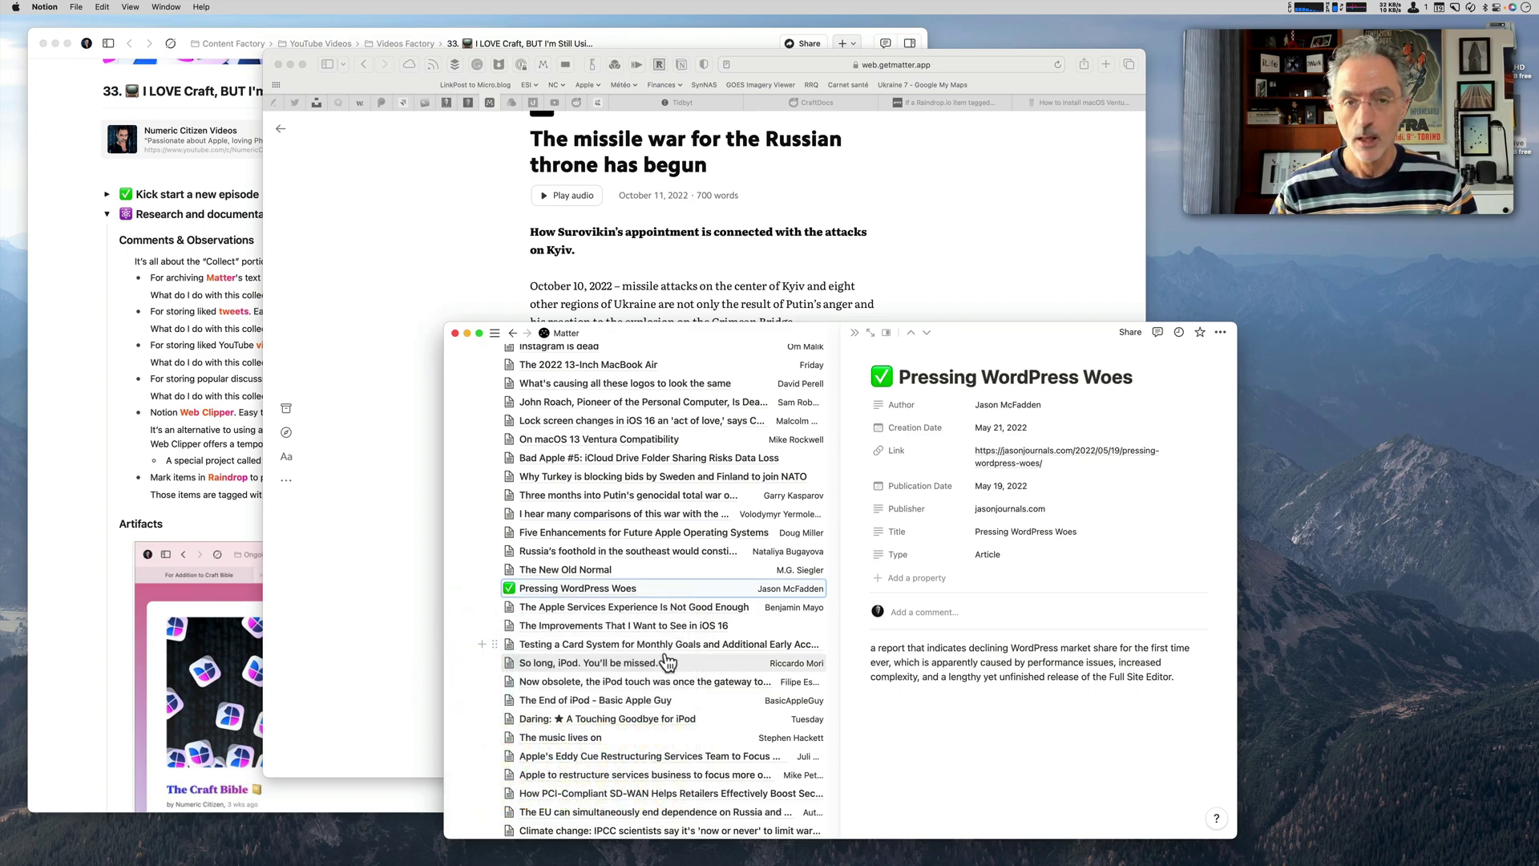
click(916, 704)
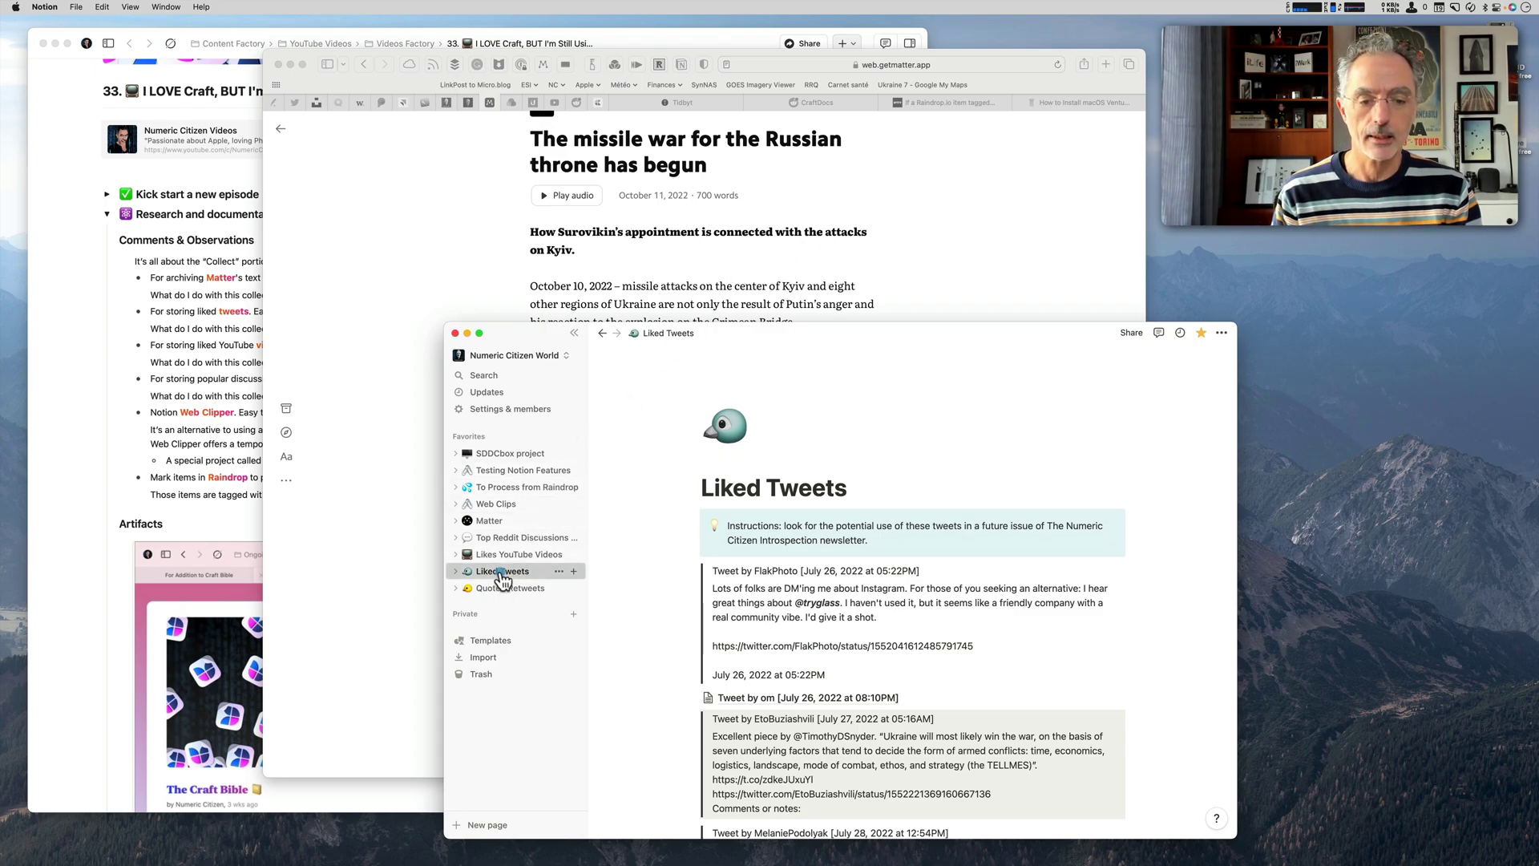
scroll(886, 633, down, 15)
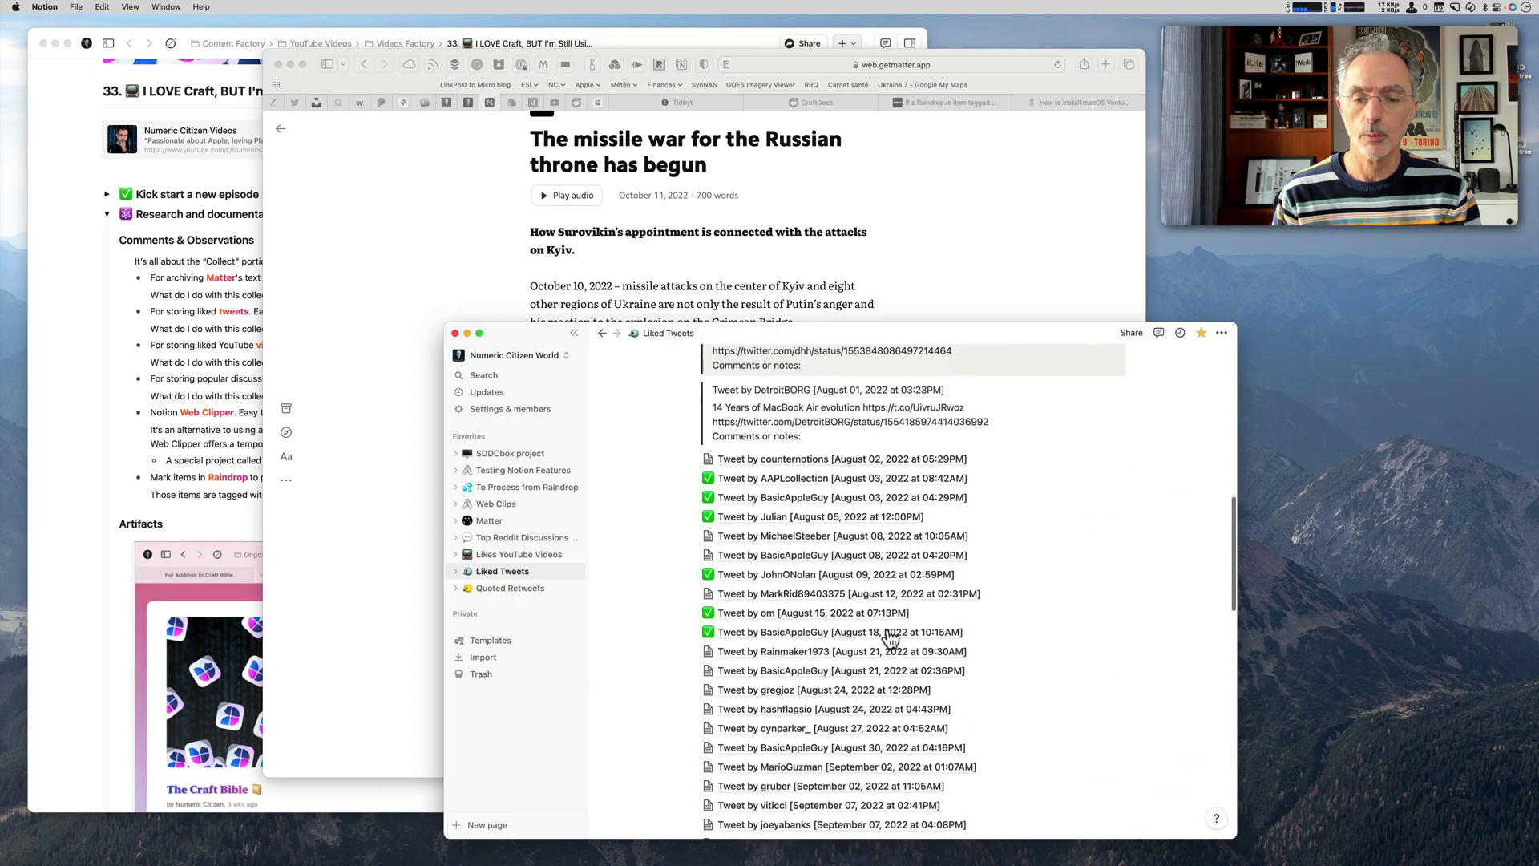
scroll(890, 638, down, 2)
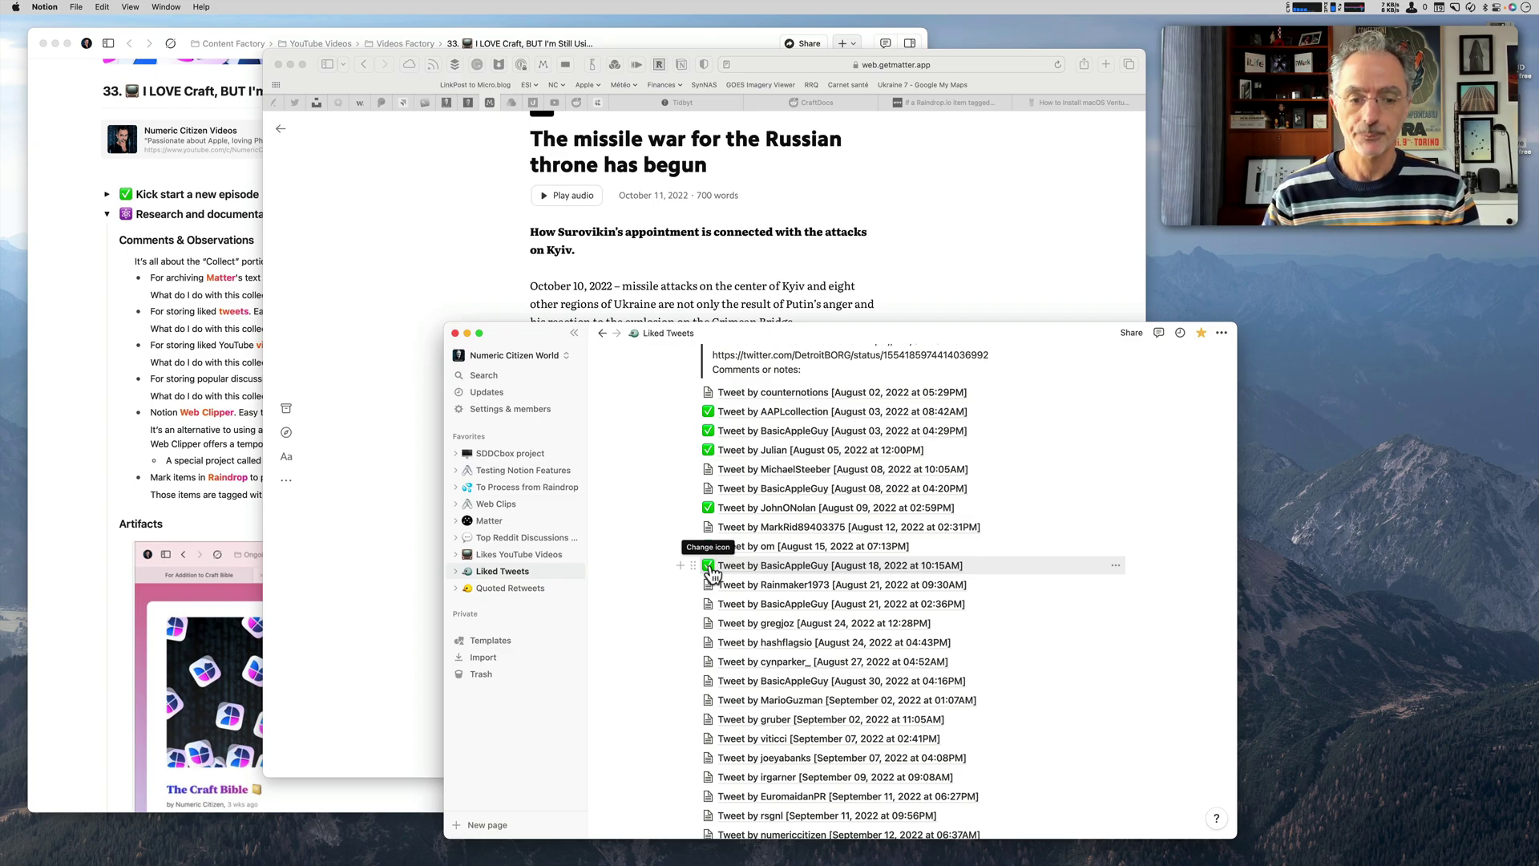
Open Quoted Retweets from the sidebar and scroll through the quoted tweets.
click(523, 589)
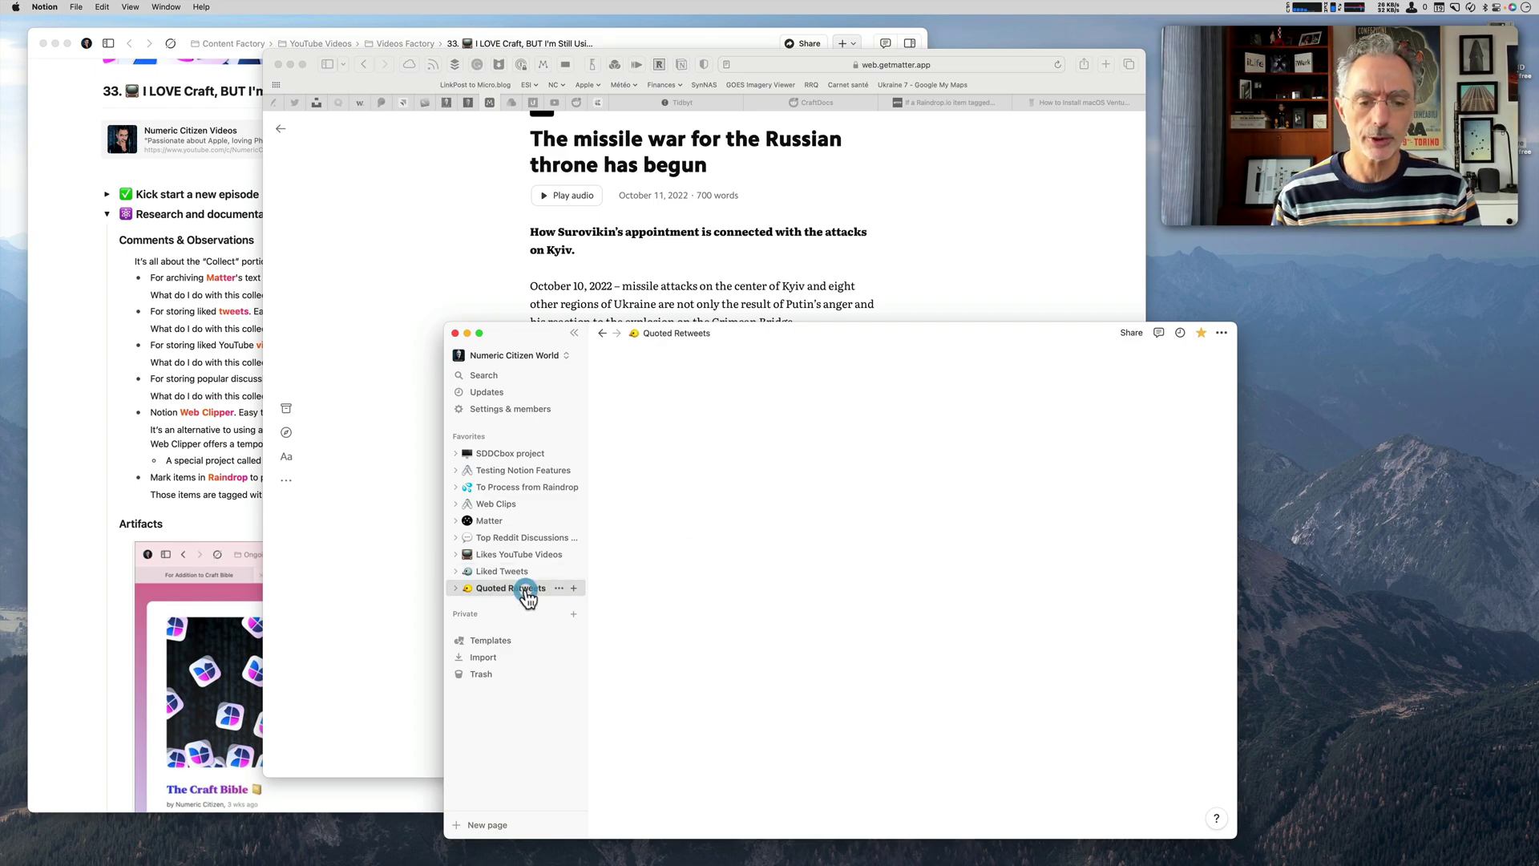
scroll(843, 633, down, 9)
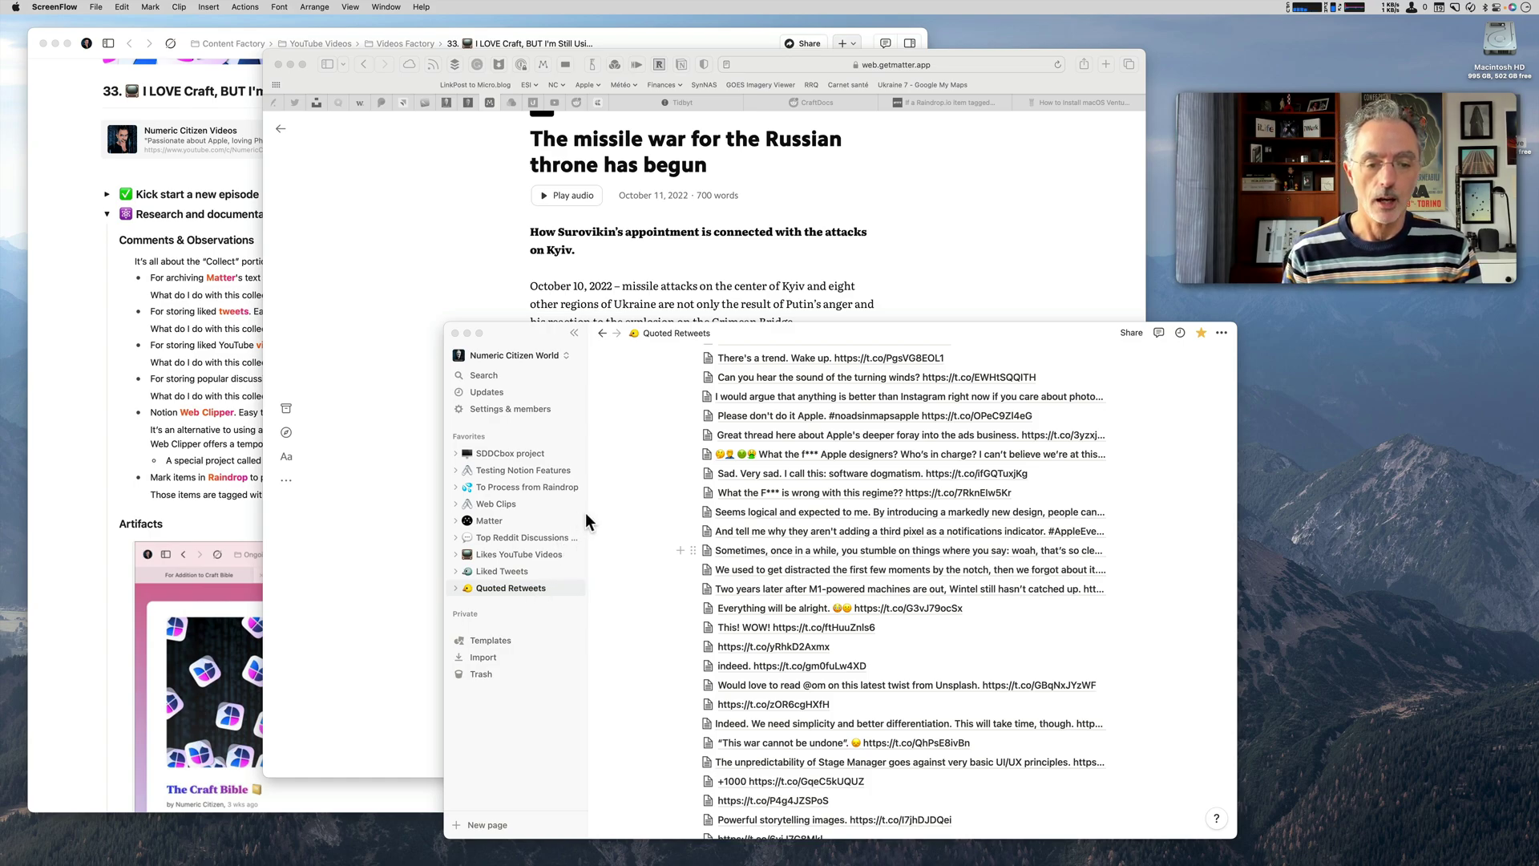
Open Likes YouTube Videos from the sidebar and scroll down its list of saved videos.
click(513, 556)
click(513, 556)
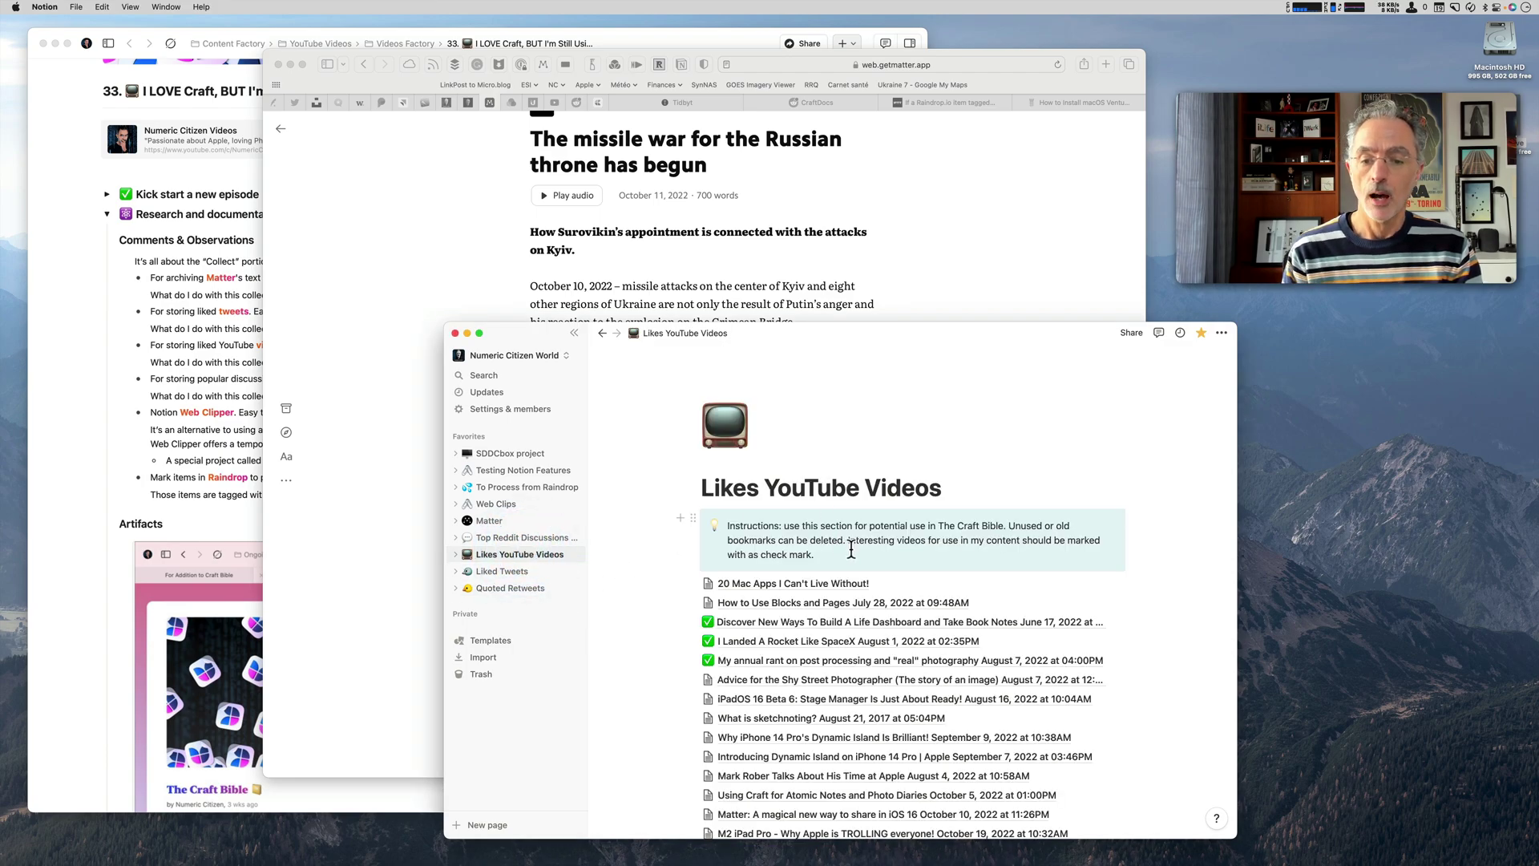
click(693, 518)
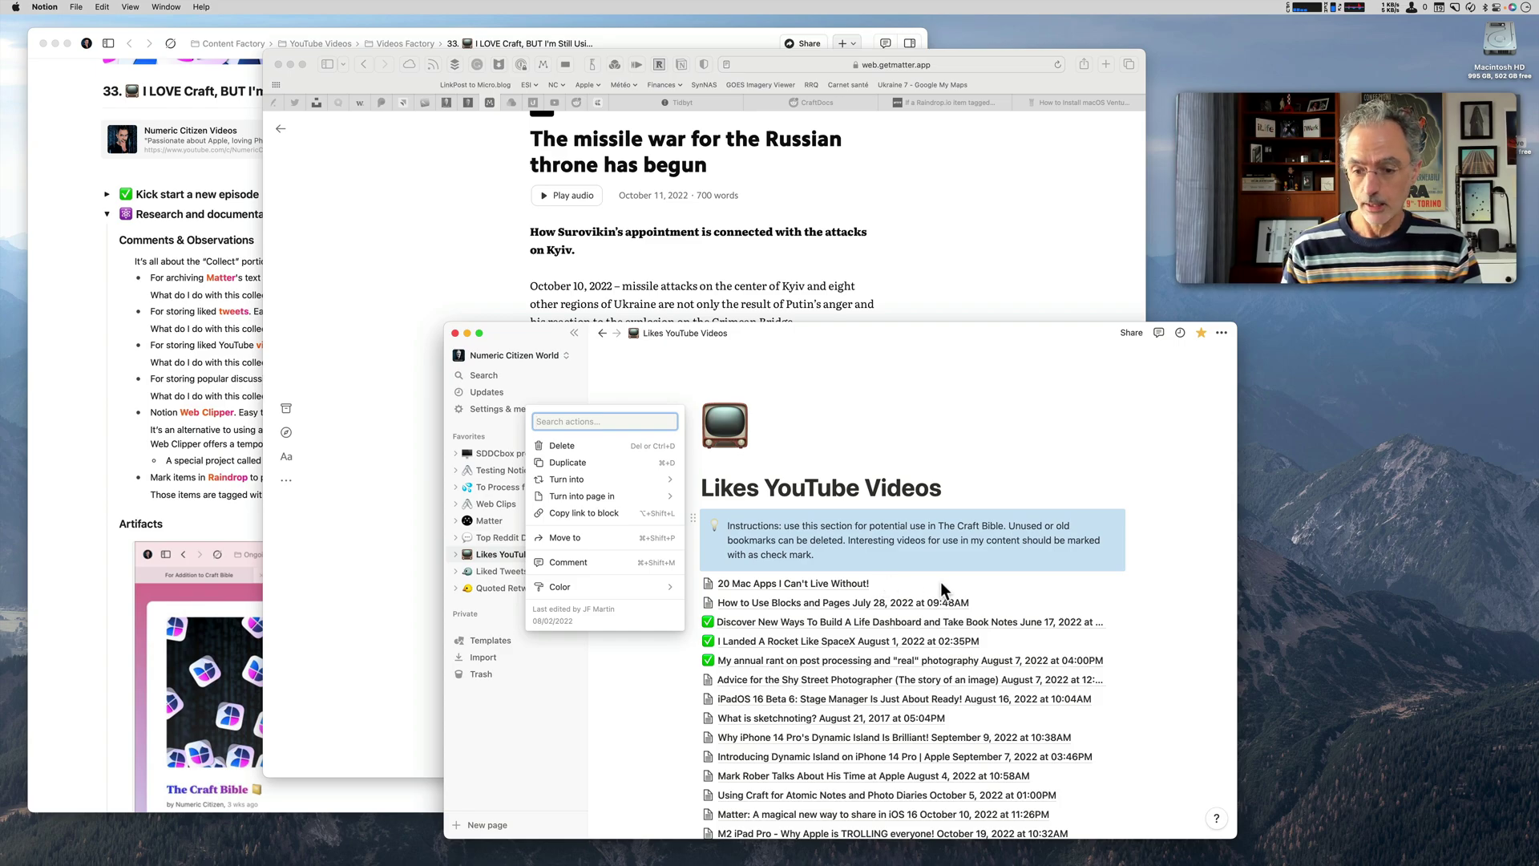
key(Escape)
scroll(928, 591, down, 4)
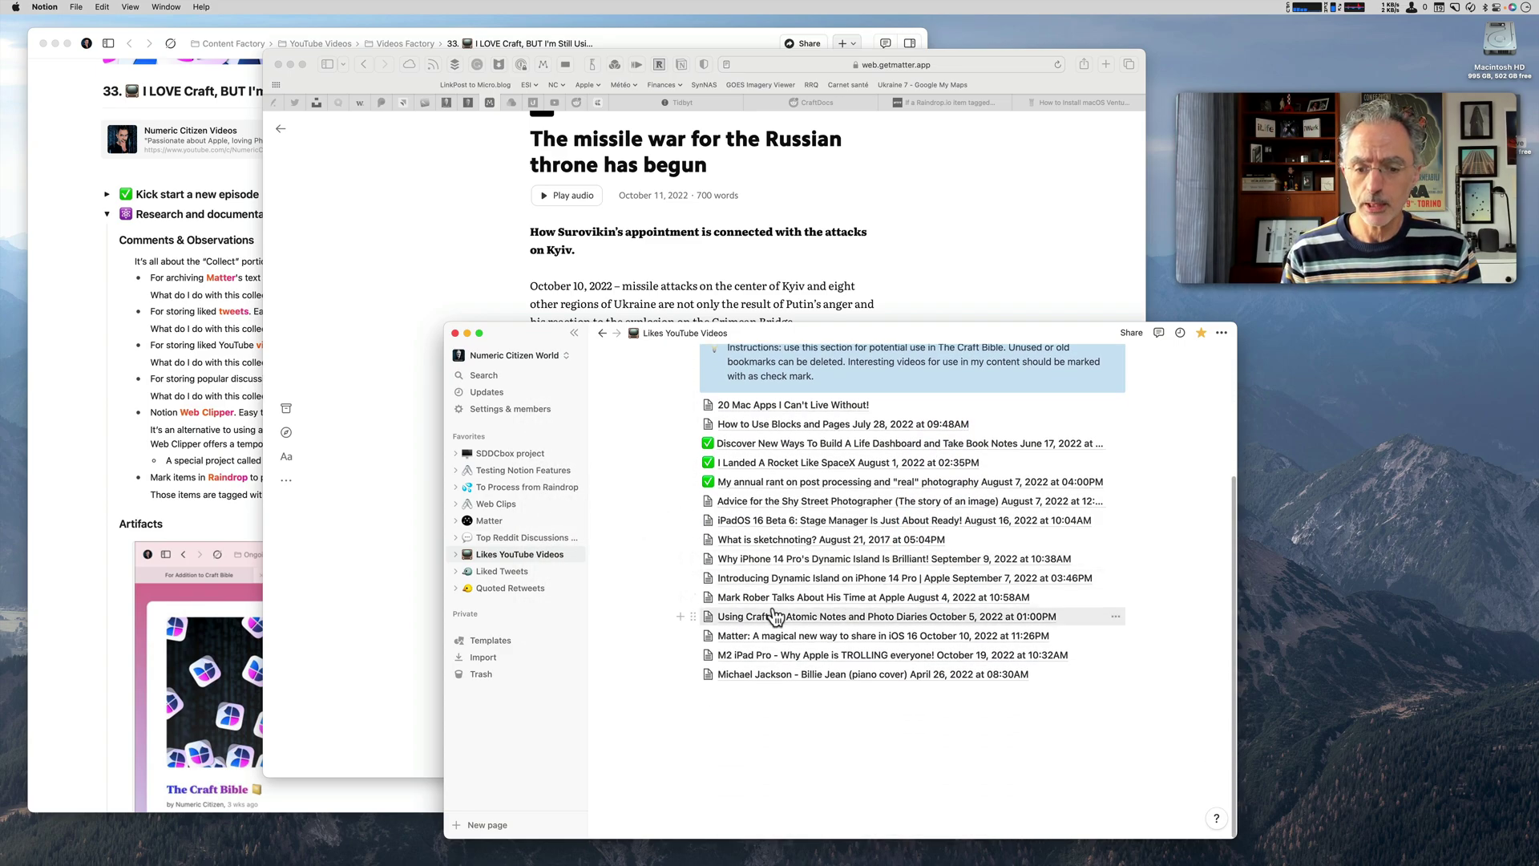
Open the 'Mark Rober Talks About His Time at Apple' entry and select its YouTube link.
click(759, 597)
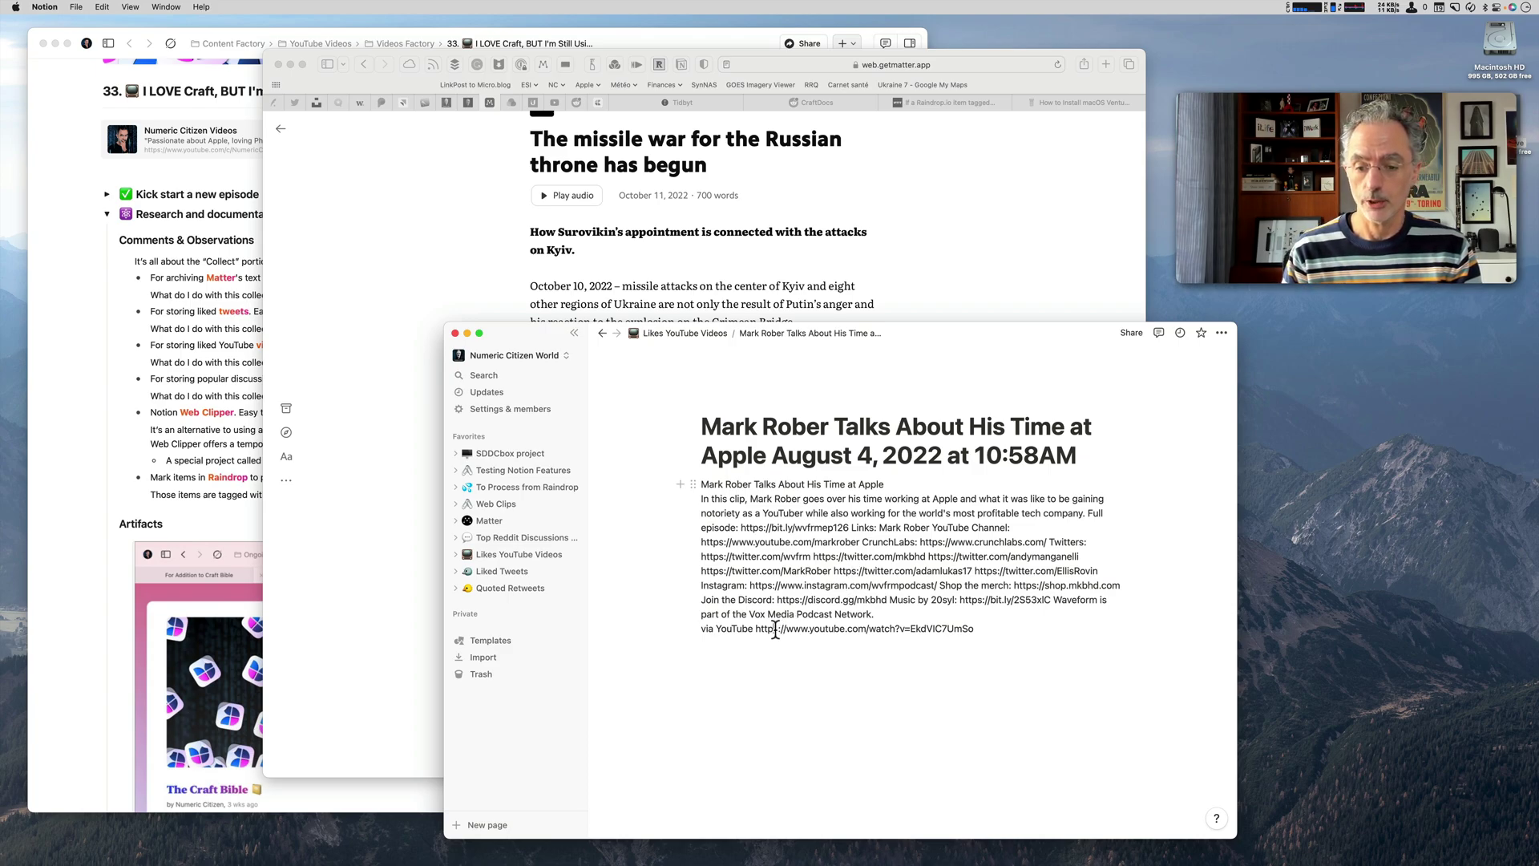
drag(775, 628, 976, 628)
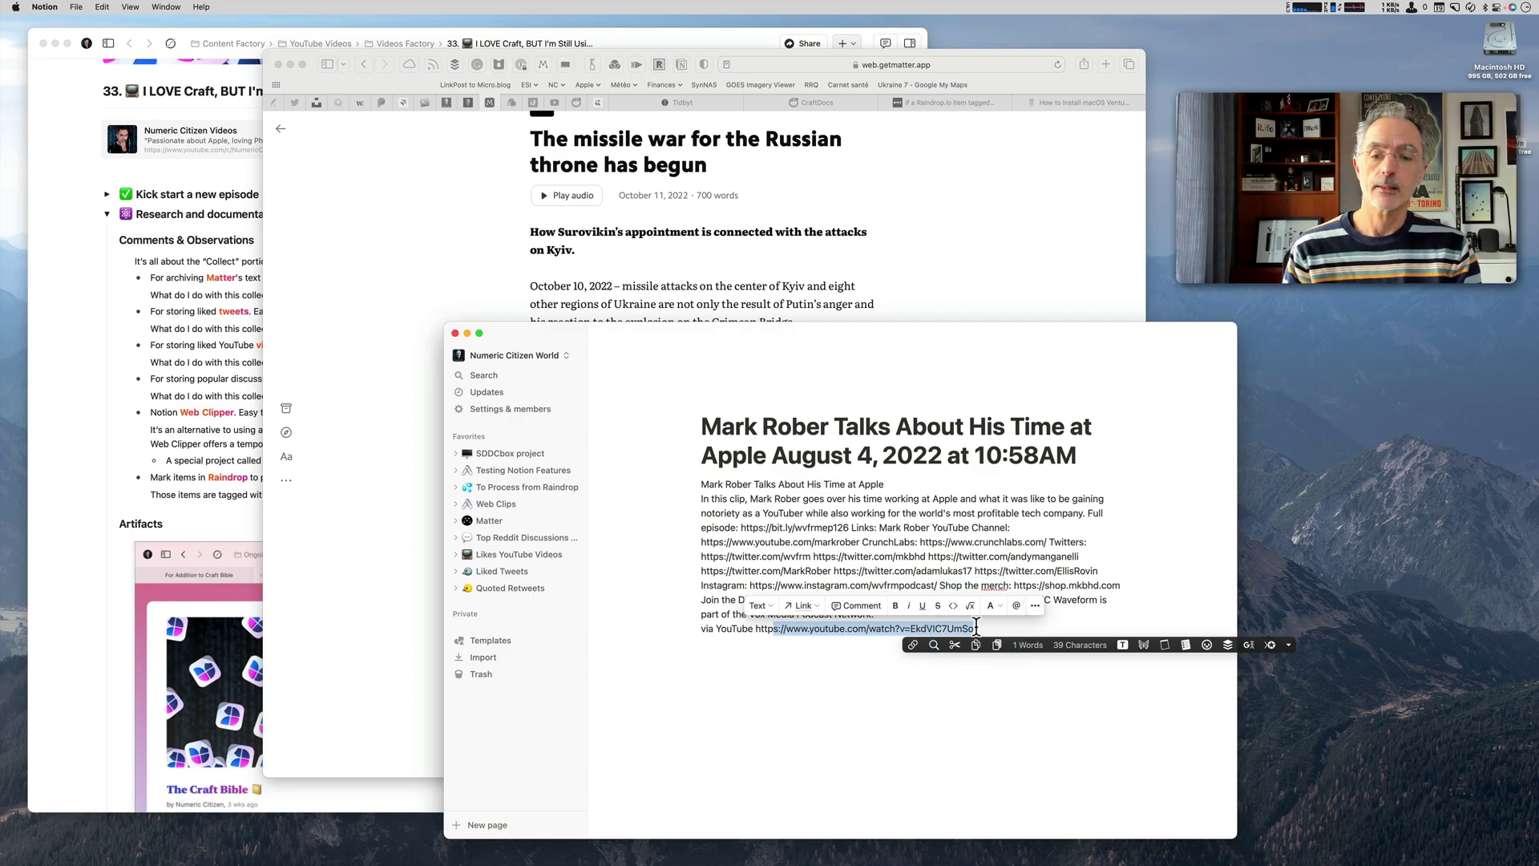
click(804, 507)
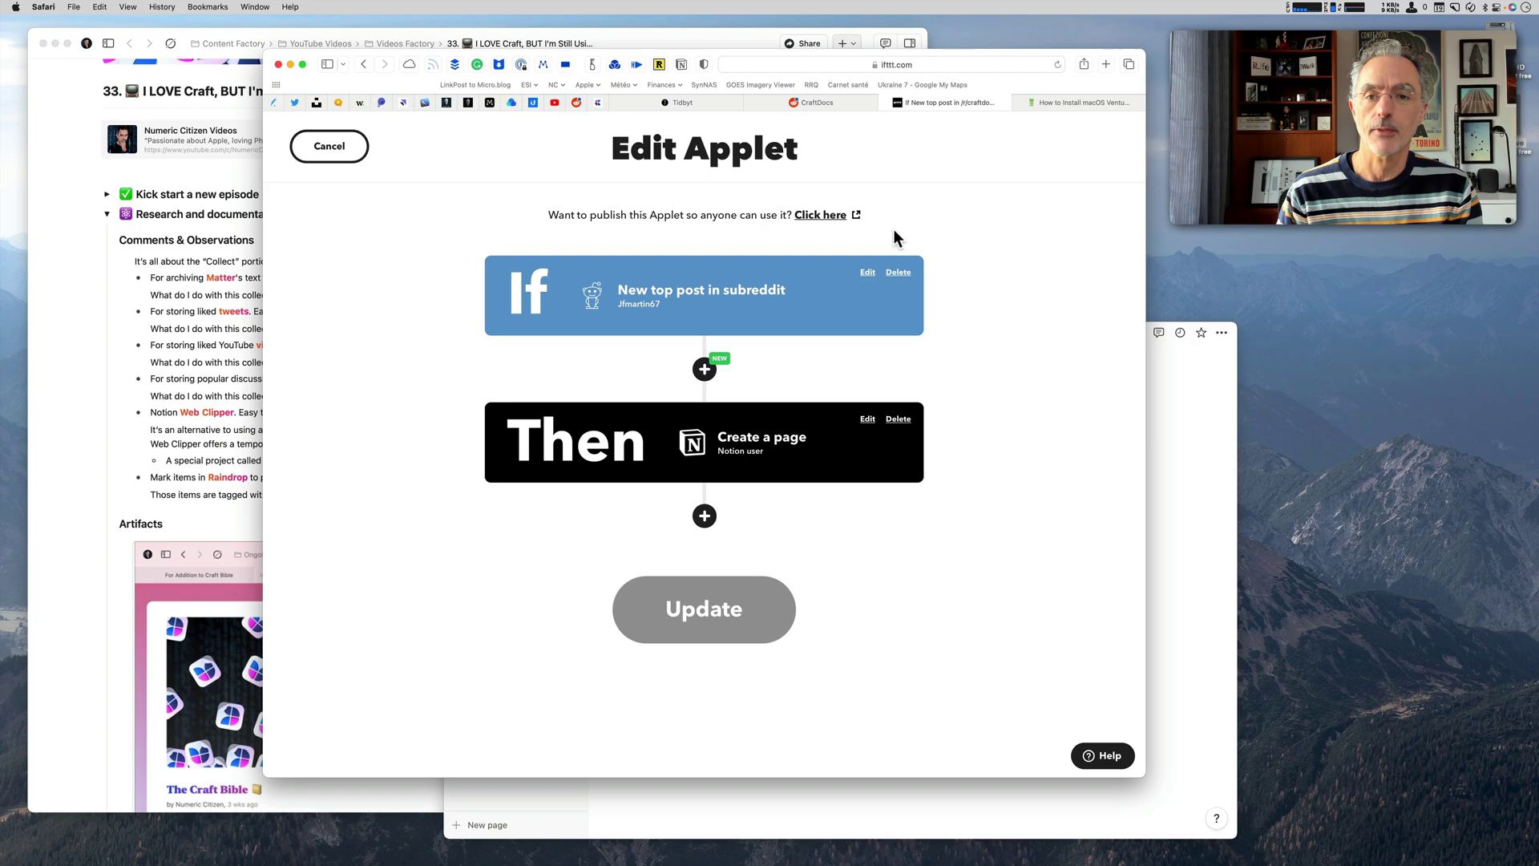
Browse the r/CraftDocs feed in Safari, then return to the Notion window.
click(834, 103)
scroll(609, 461, down, 5)
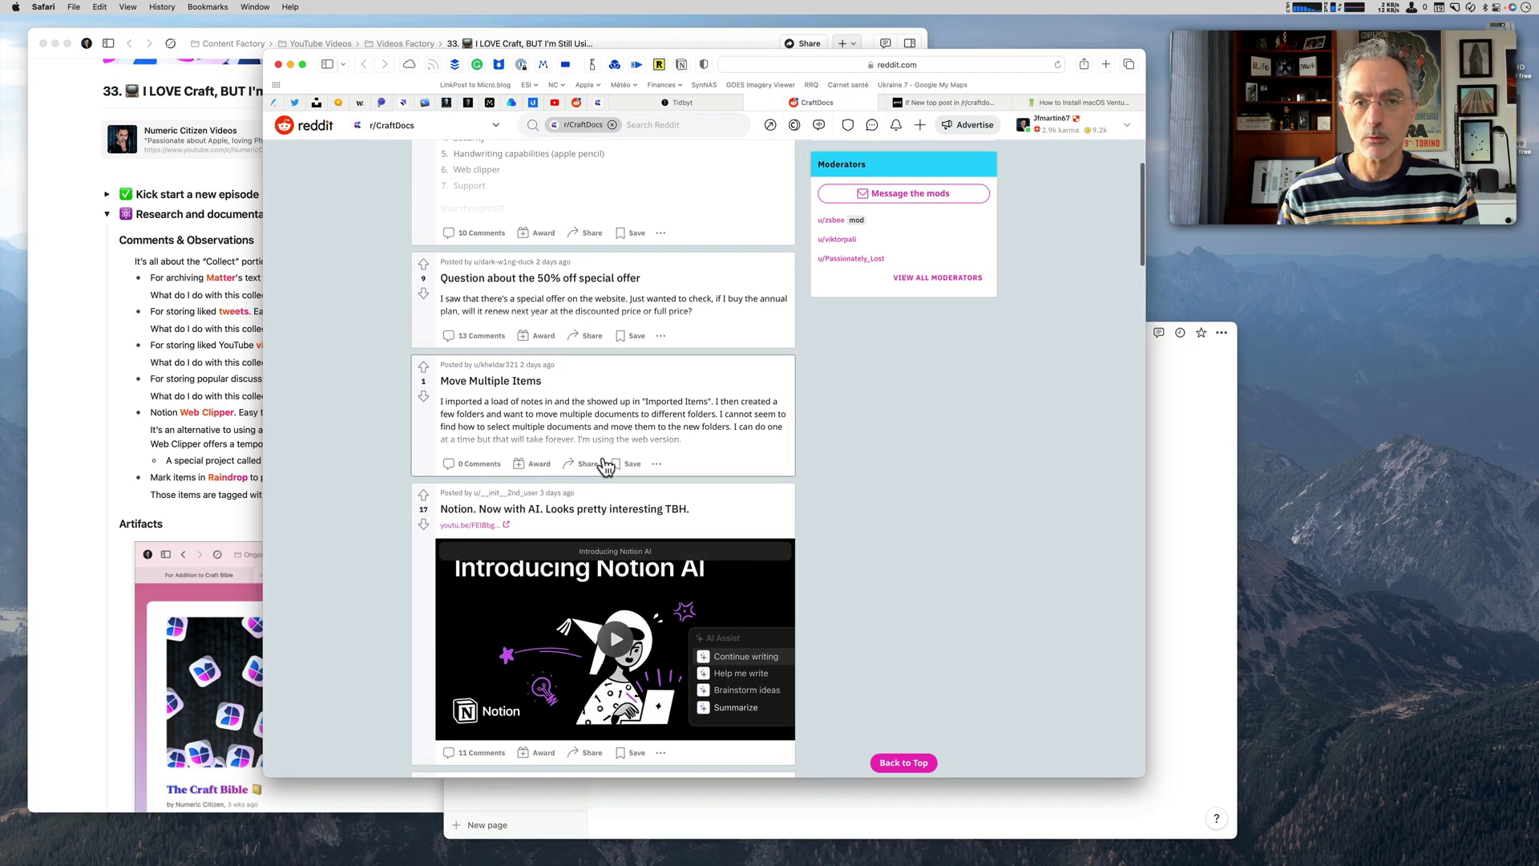
scroll(607, 468, up, 3)
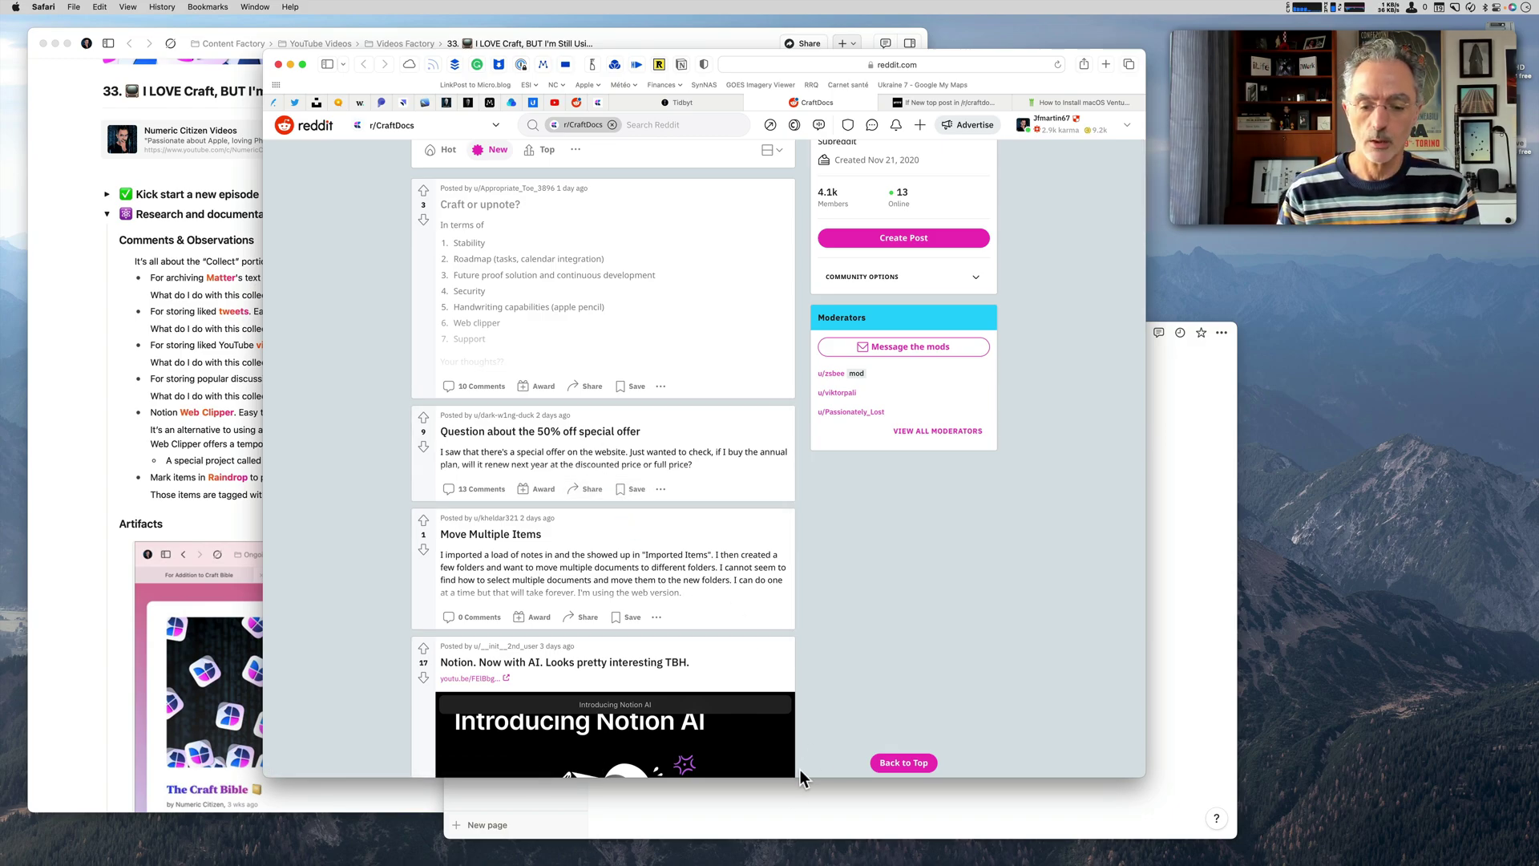
click(798, 806)
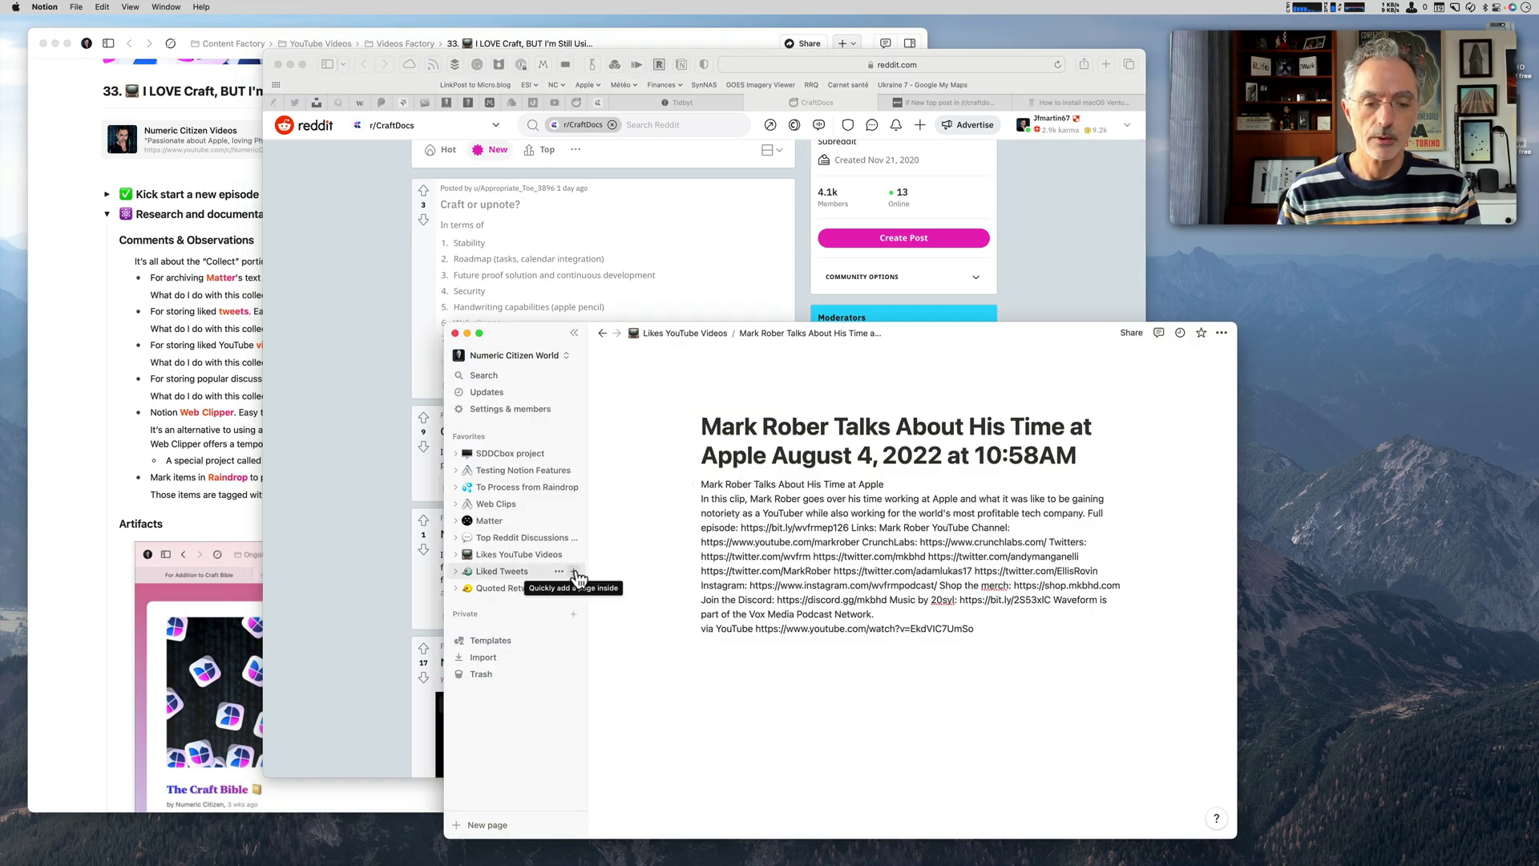
Open 'Craft vs Obsidian for Academic Research' from Top Reddit Discussions About Craft and select its Reddit link.
click(525, 537)
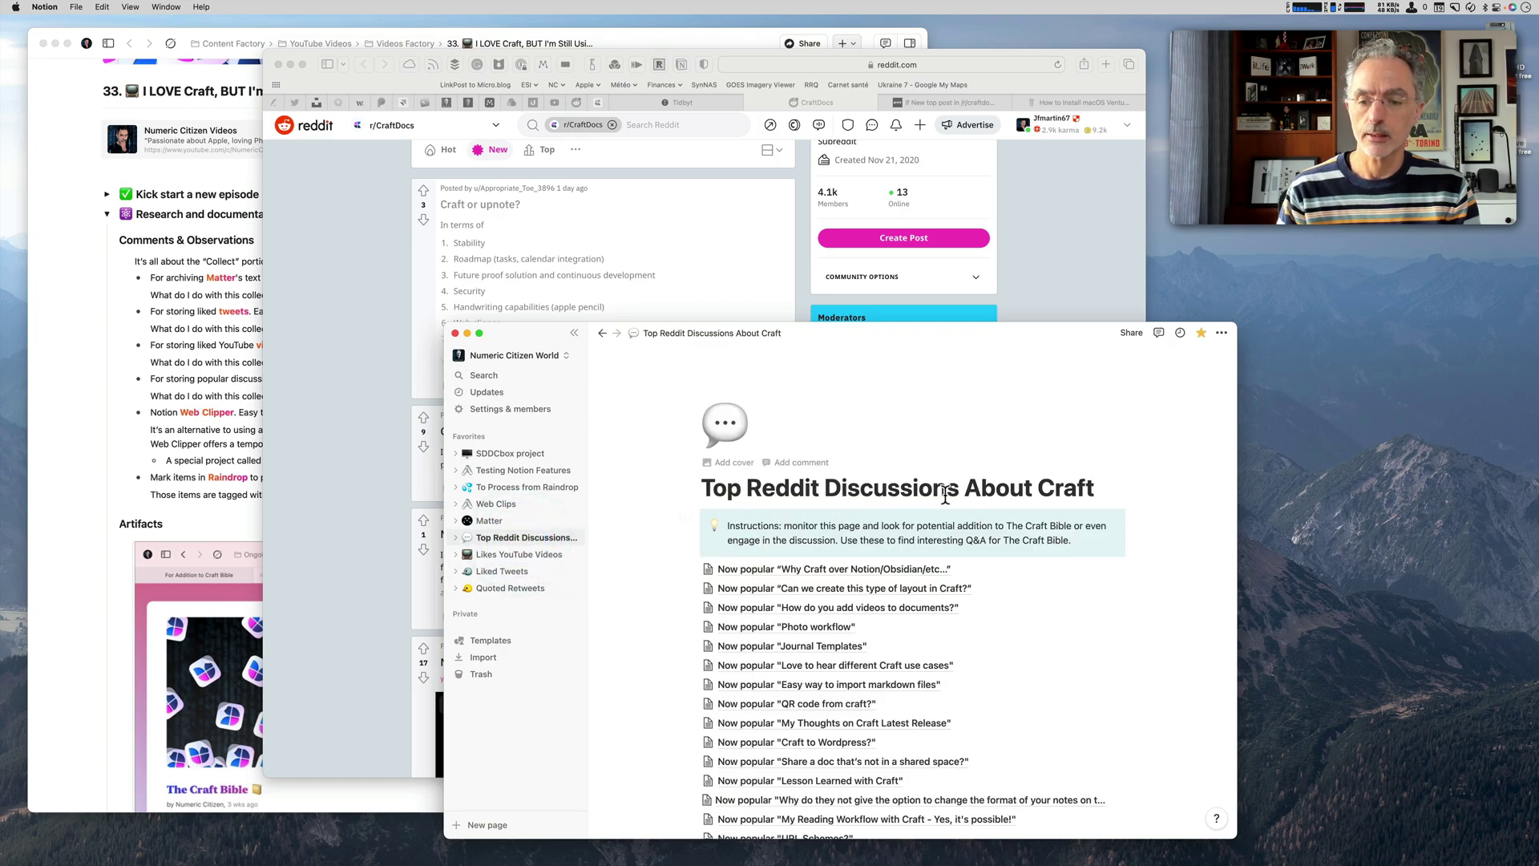
scroll(980, 597, down, 5)
scroll(980, 597, down, 5)
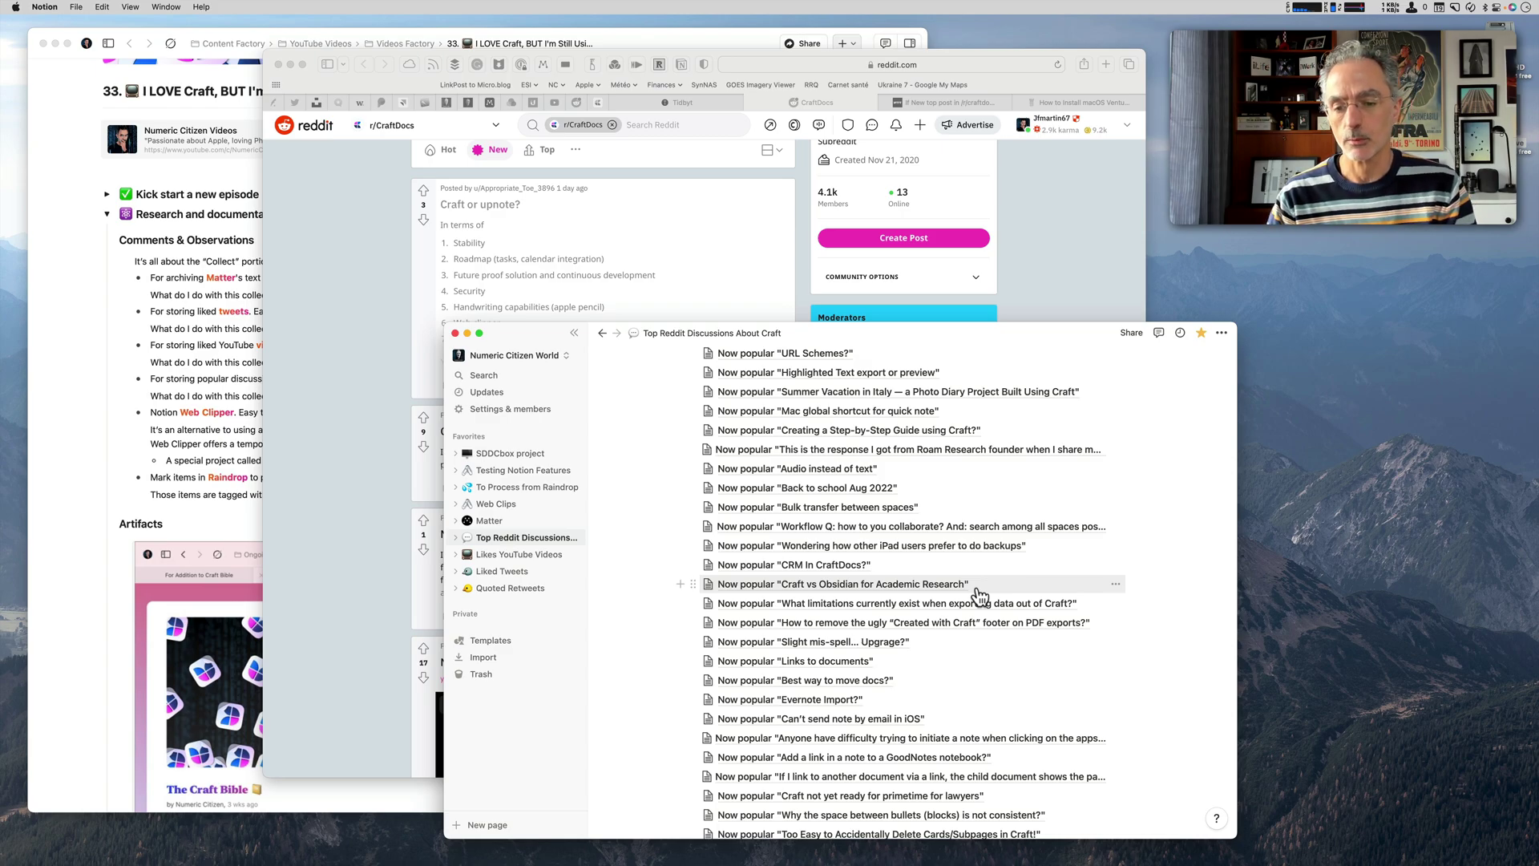
click(976, 585)
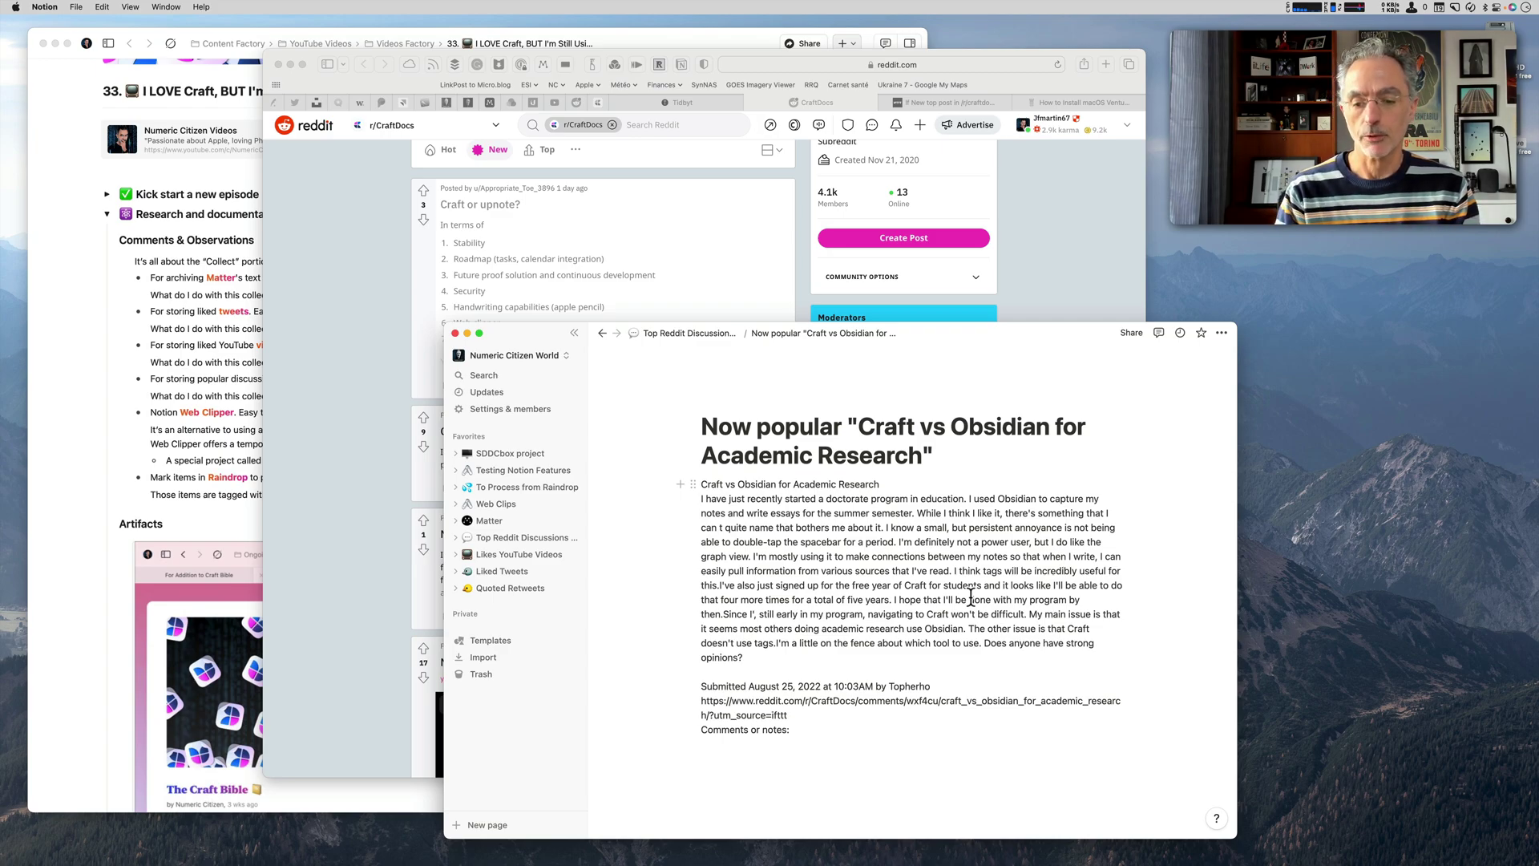
mouse_move(702, 701)
mouse_down()
mouse_move(1114, 699)
mouse_move(706, 713)
mouse_up()
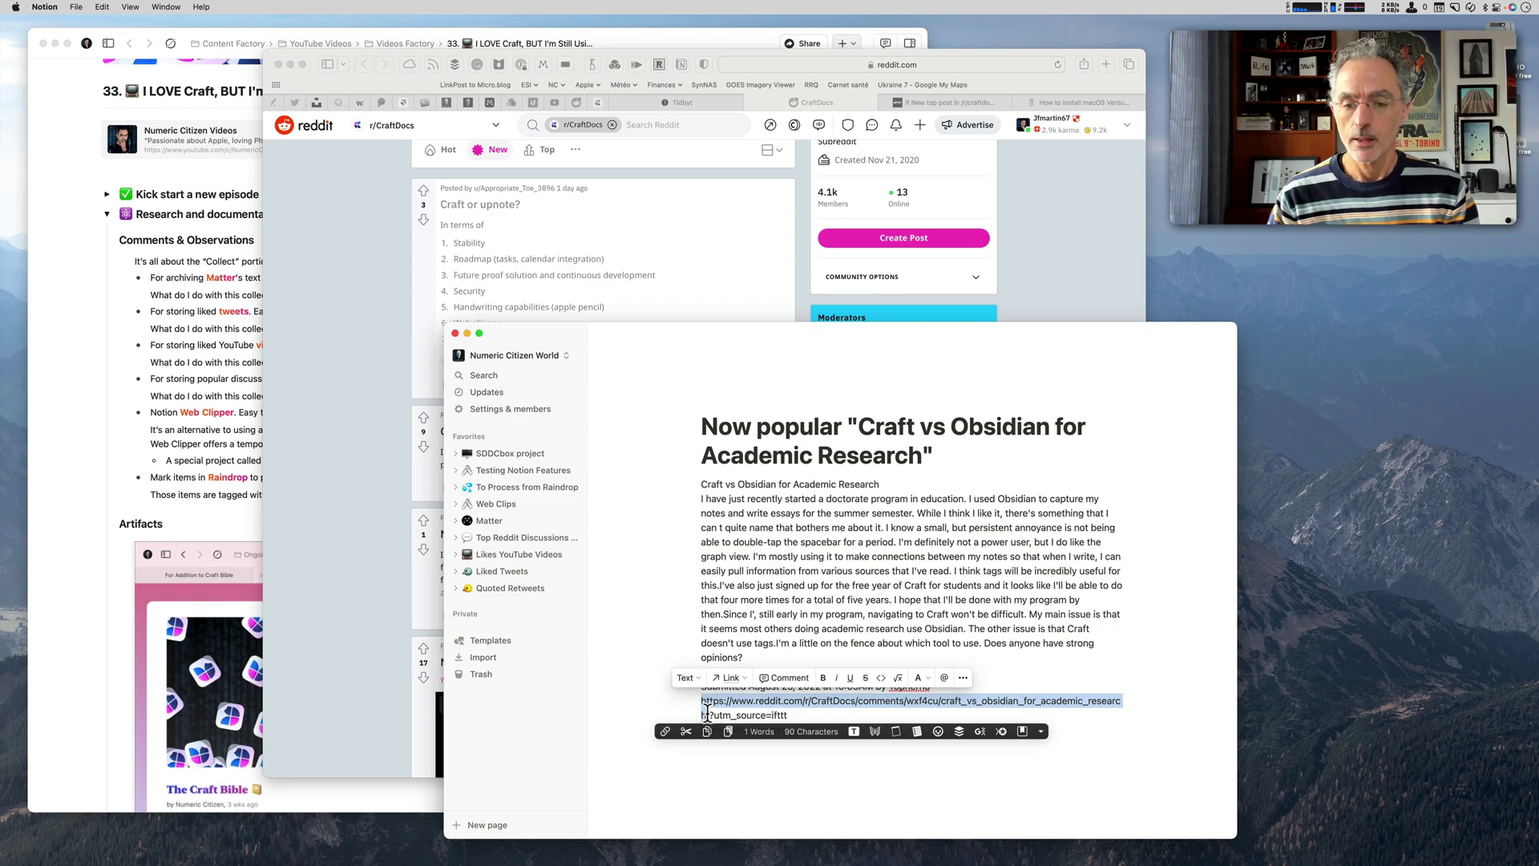
click(912, 592)
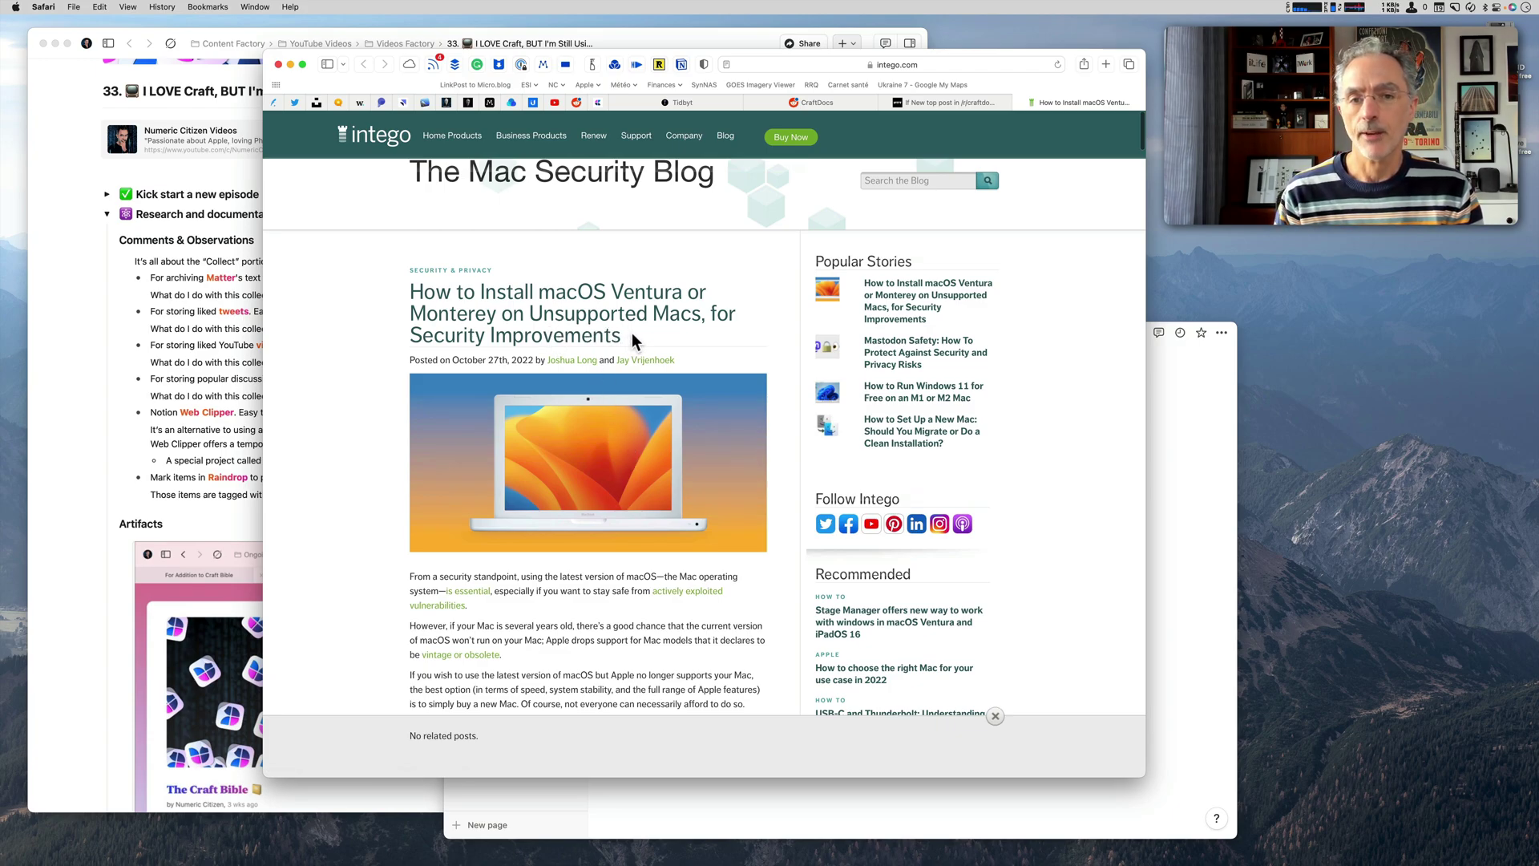
Clip the Intego macOS Ventura article to SDDCbox project and open it in the Notion desktop app.
click(681, 62)
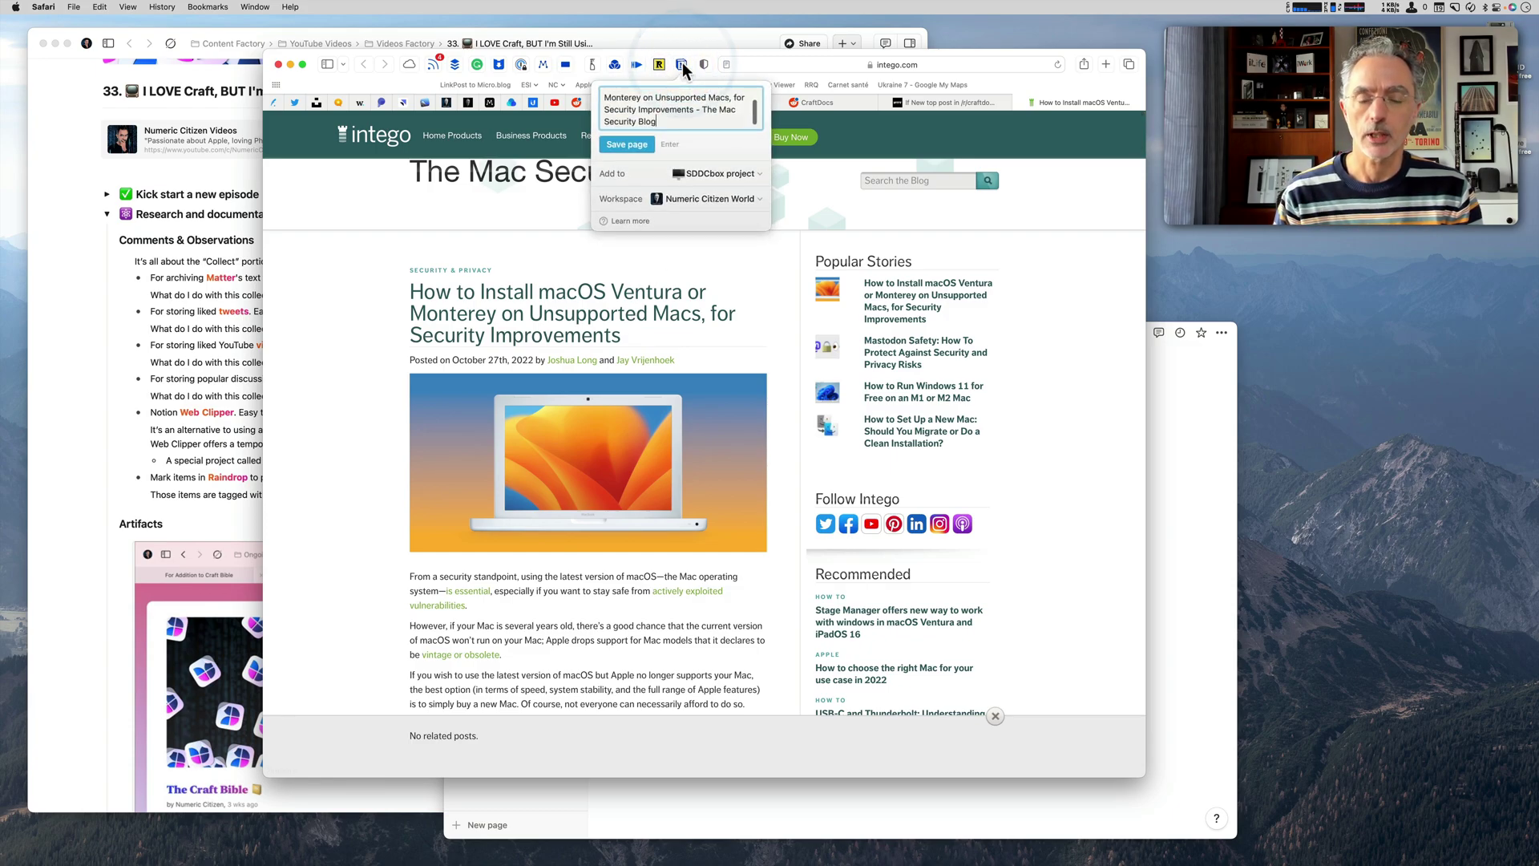
triple_click(650, 117)
click(651, 104)
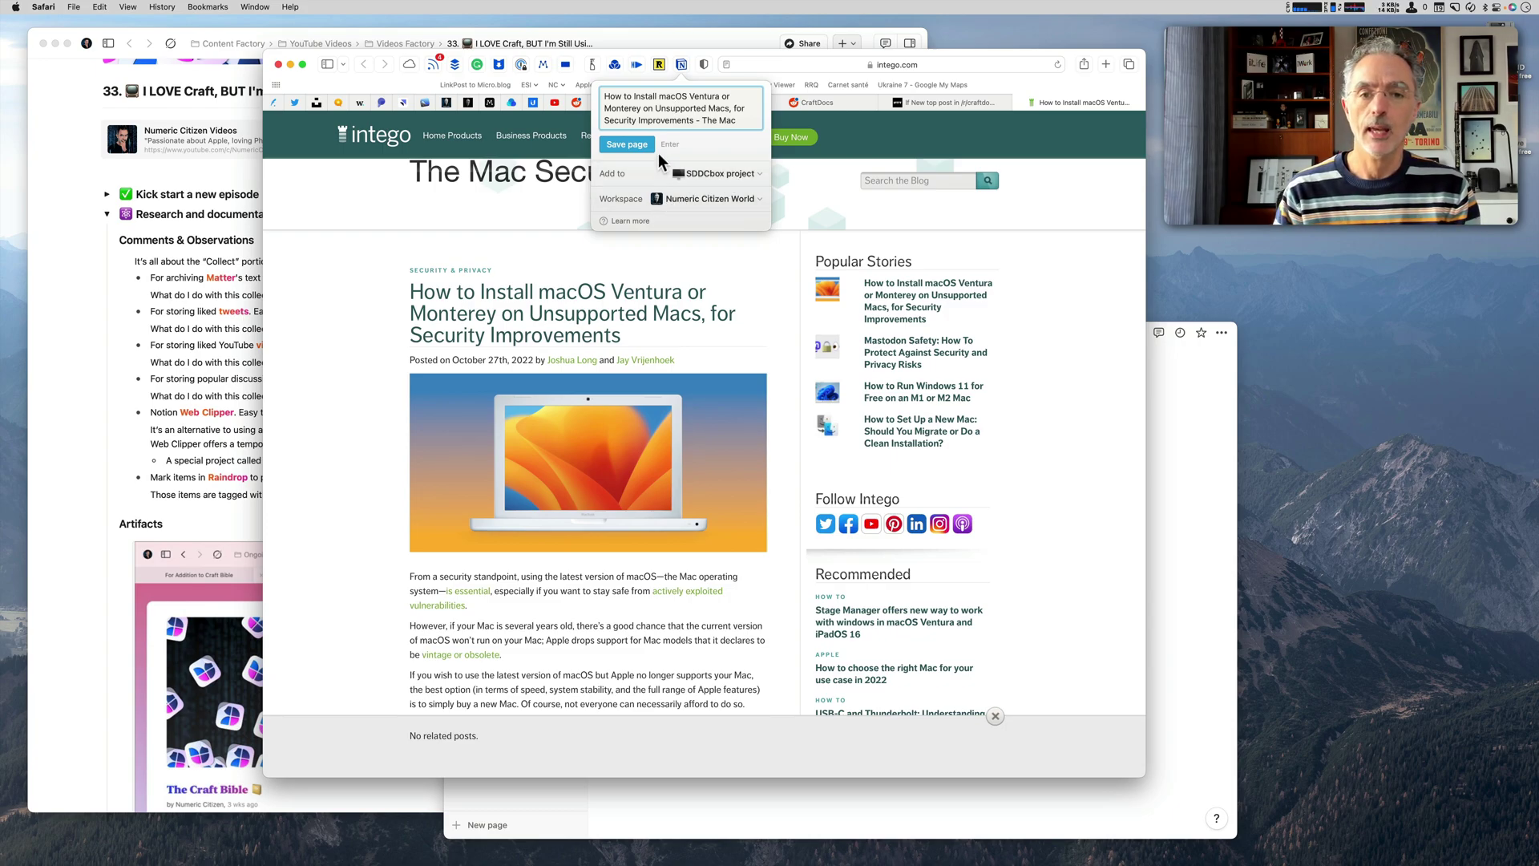
click(633, 144)
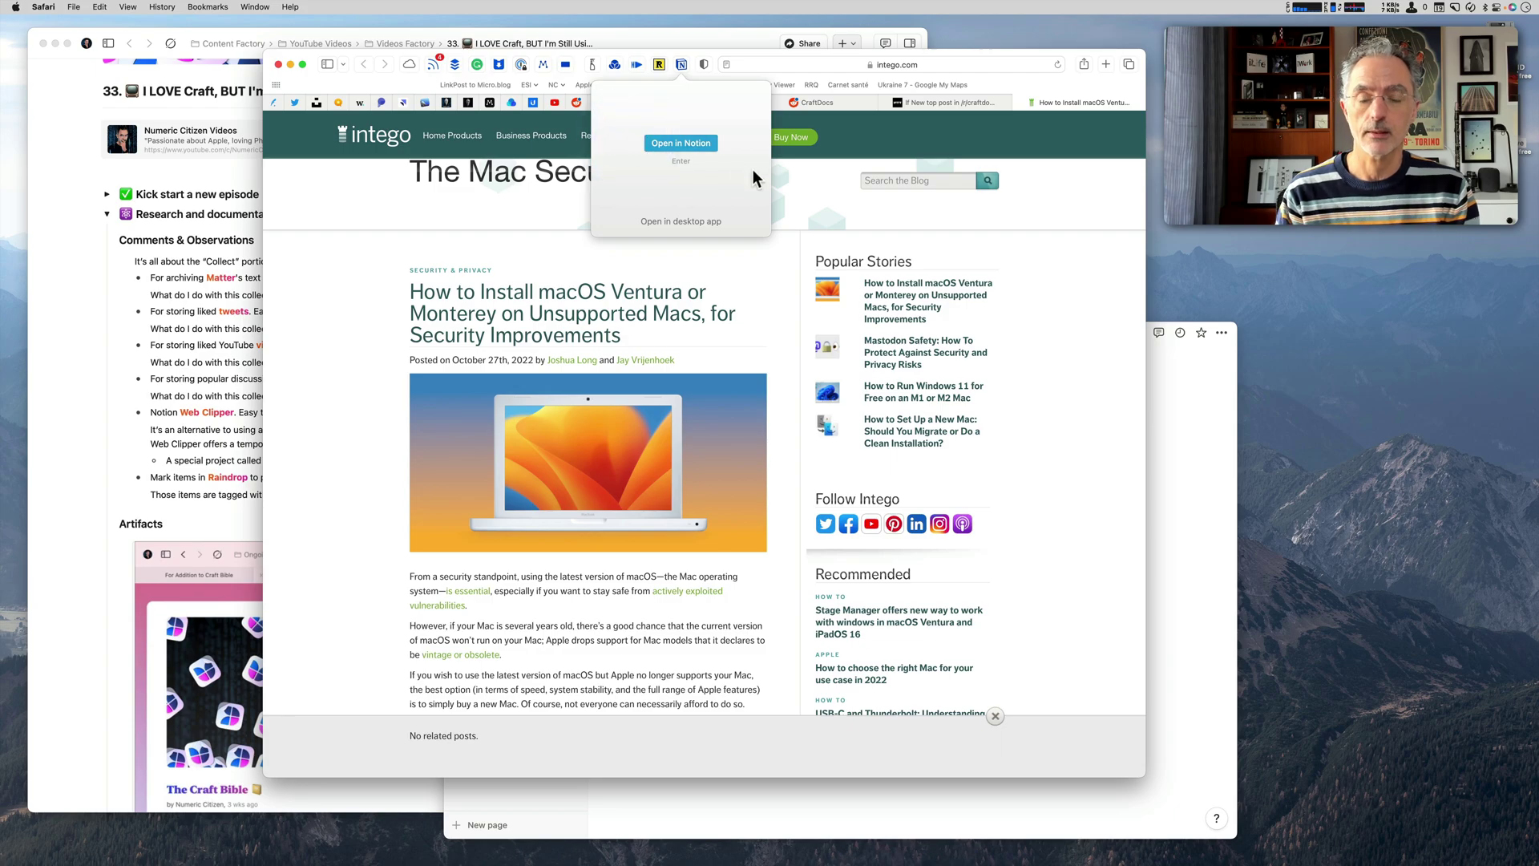
click(668, 224)
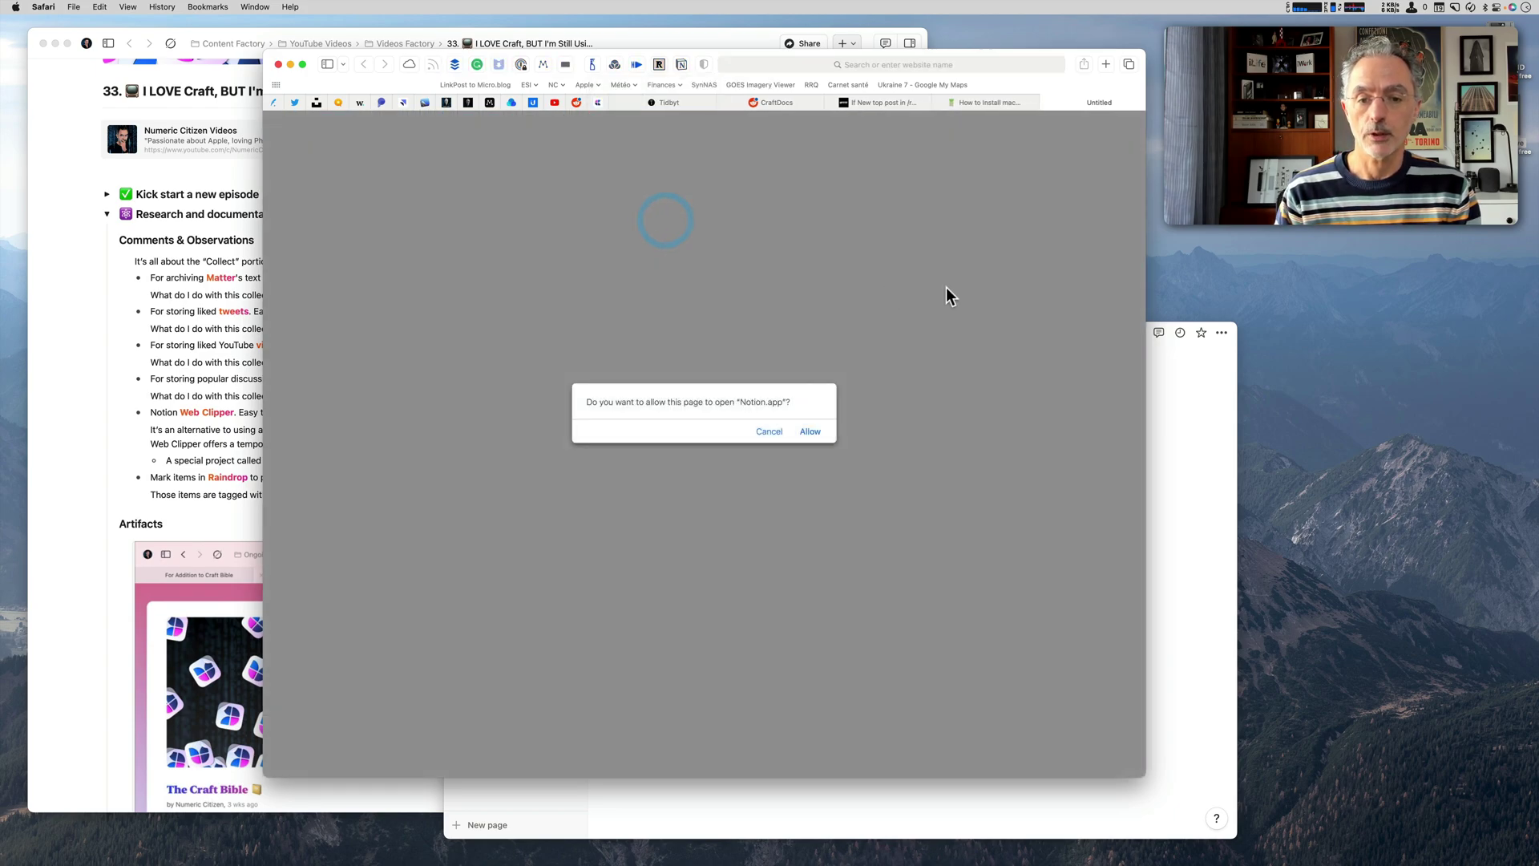
click(826, 435)
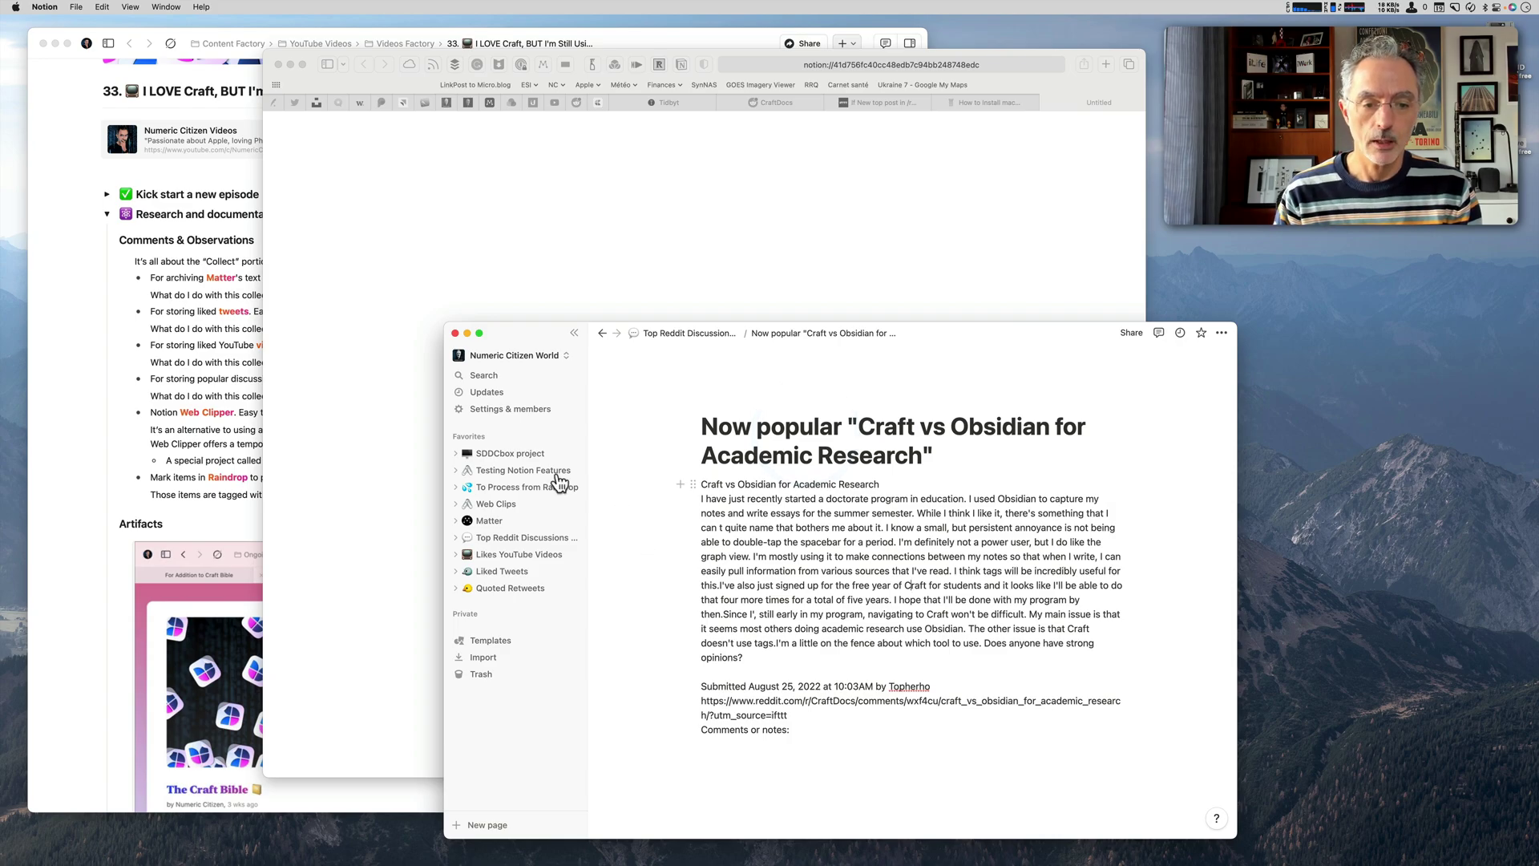
Open 'How to Install macOS Ventura' from the SDDCbox project page links and scroll through it.
click(501, 453)
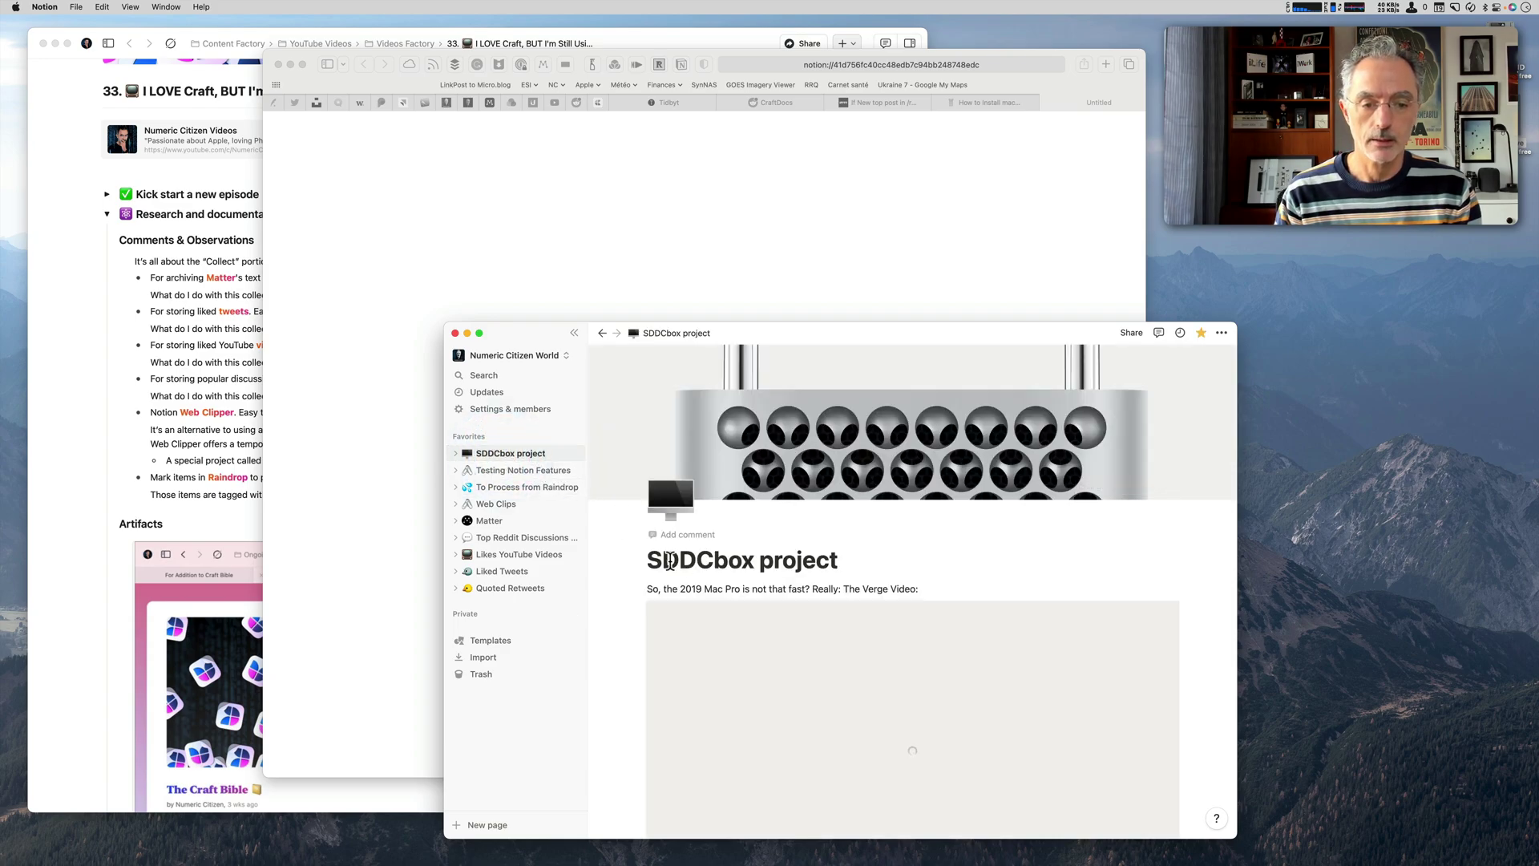
scroll(686, 585, down, 5)
scroll(685, 585, down, 15)
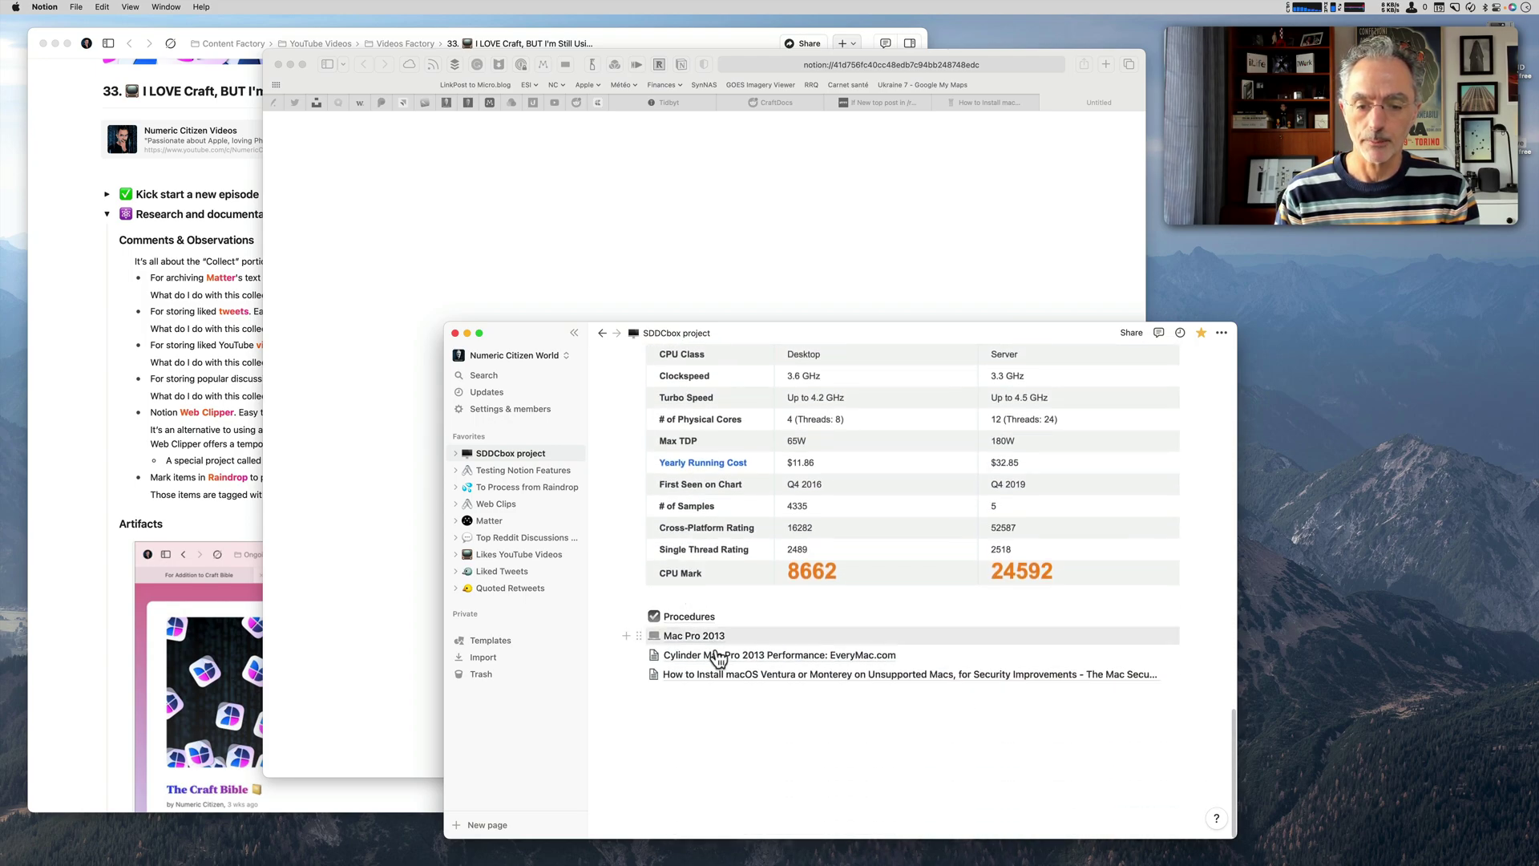
click(788, 678)
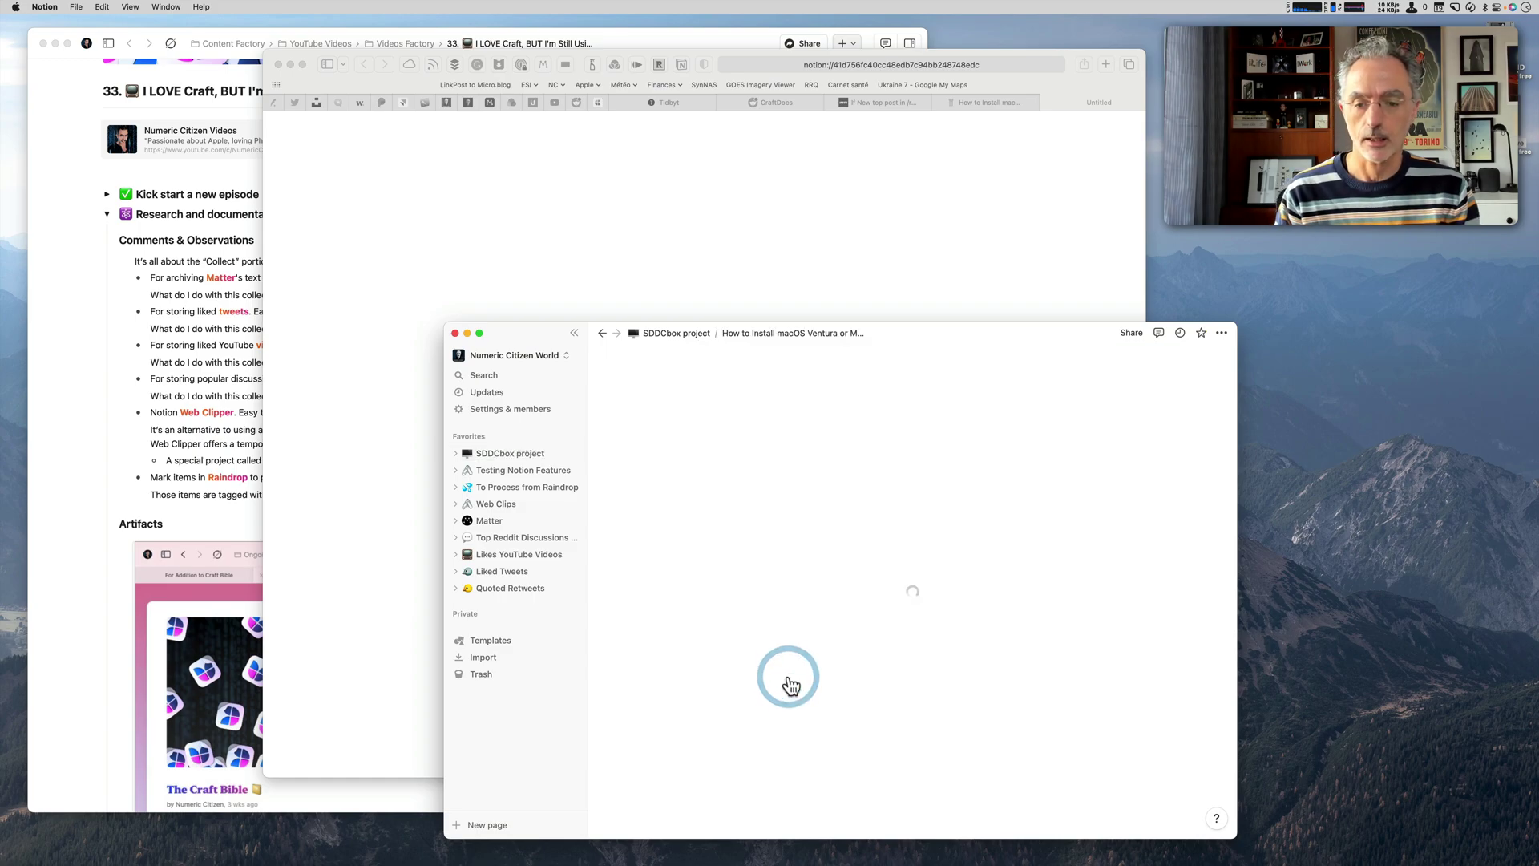
scroll(790, 685, down, 10)
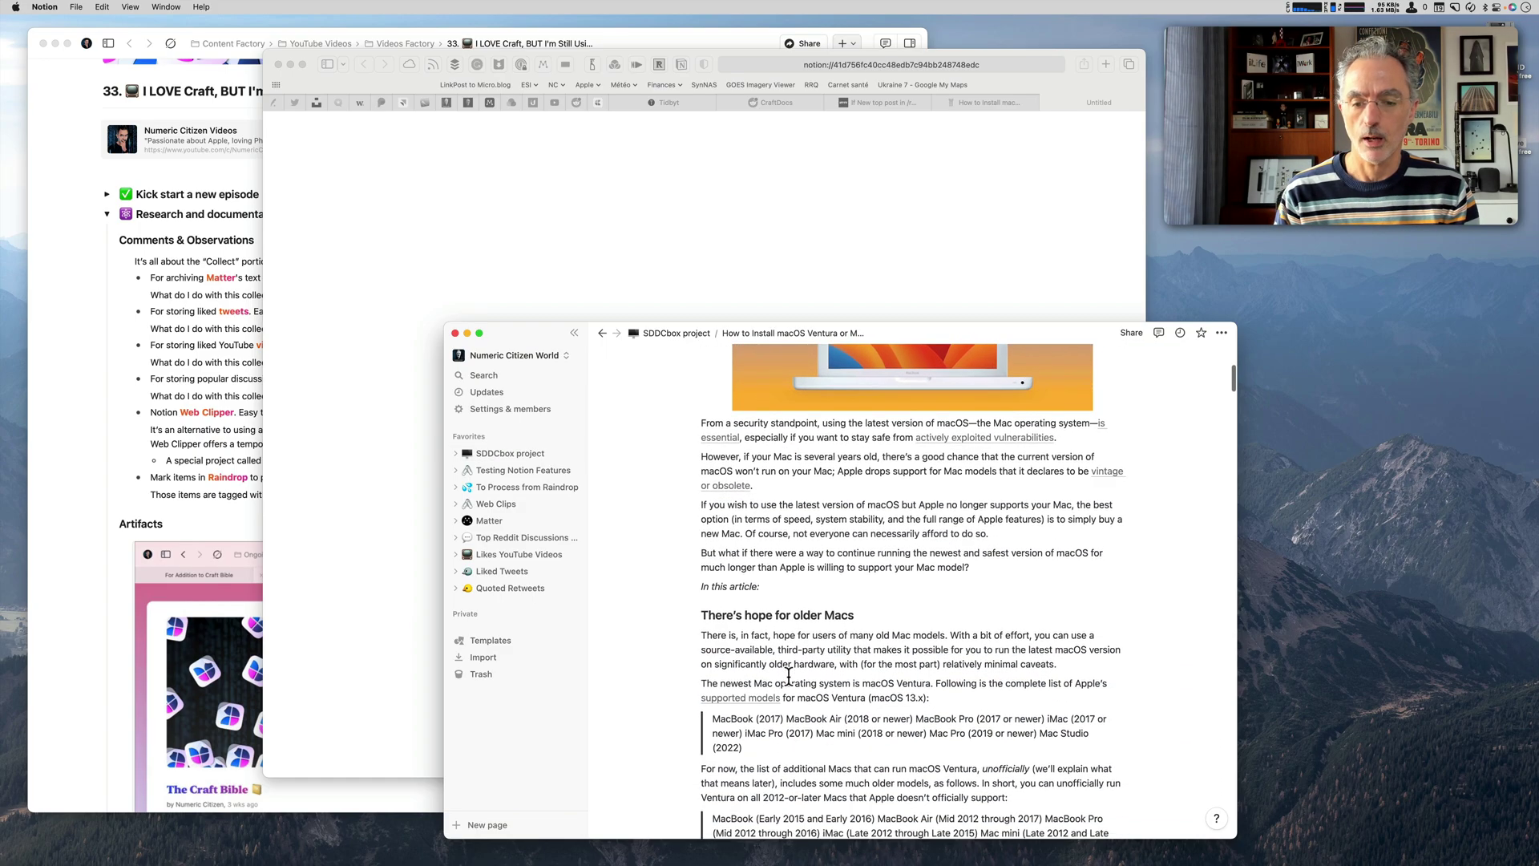
scroll(789, 676, down, 5)
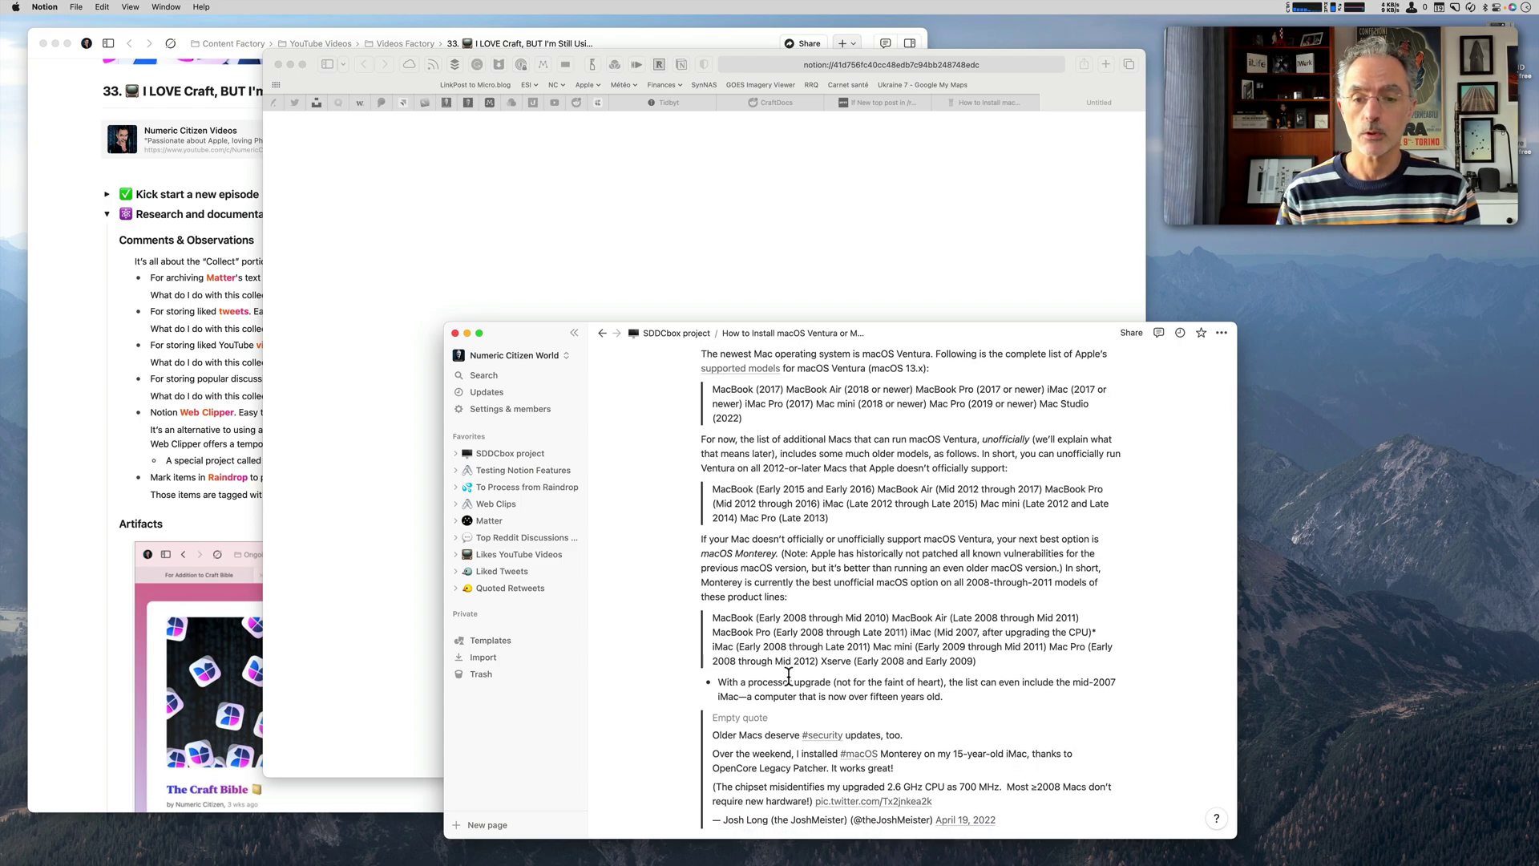
scroll(788, 676, down, 4)
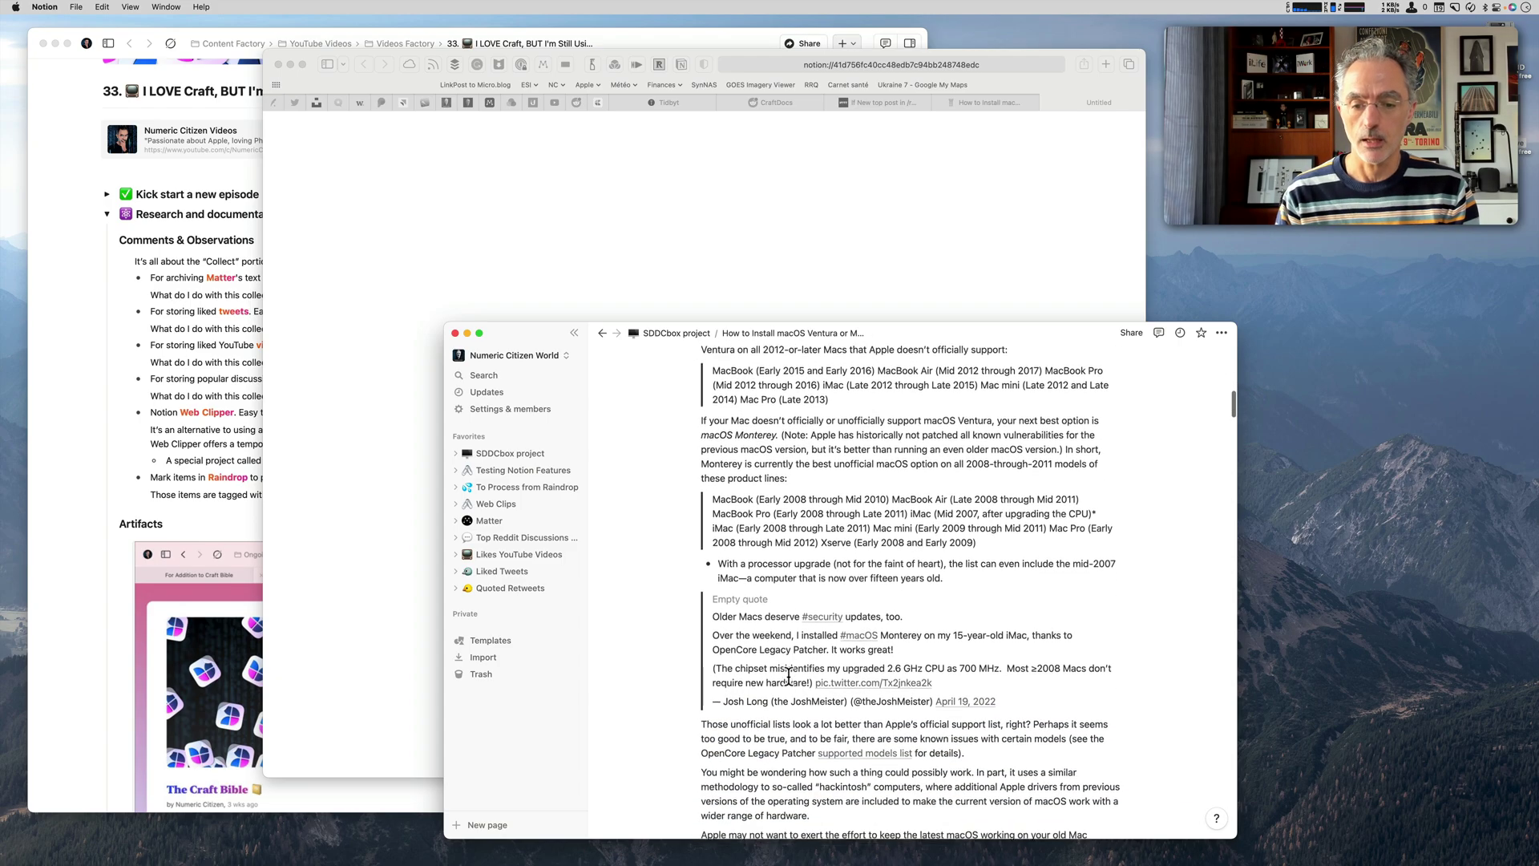
scroll(789, 676, down, 5)
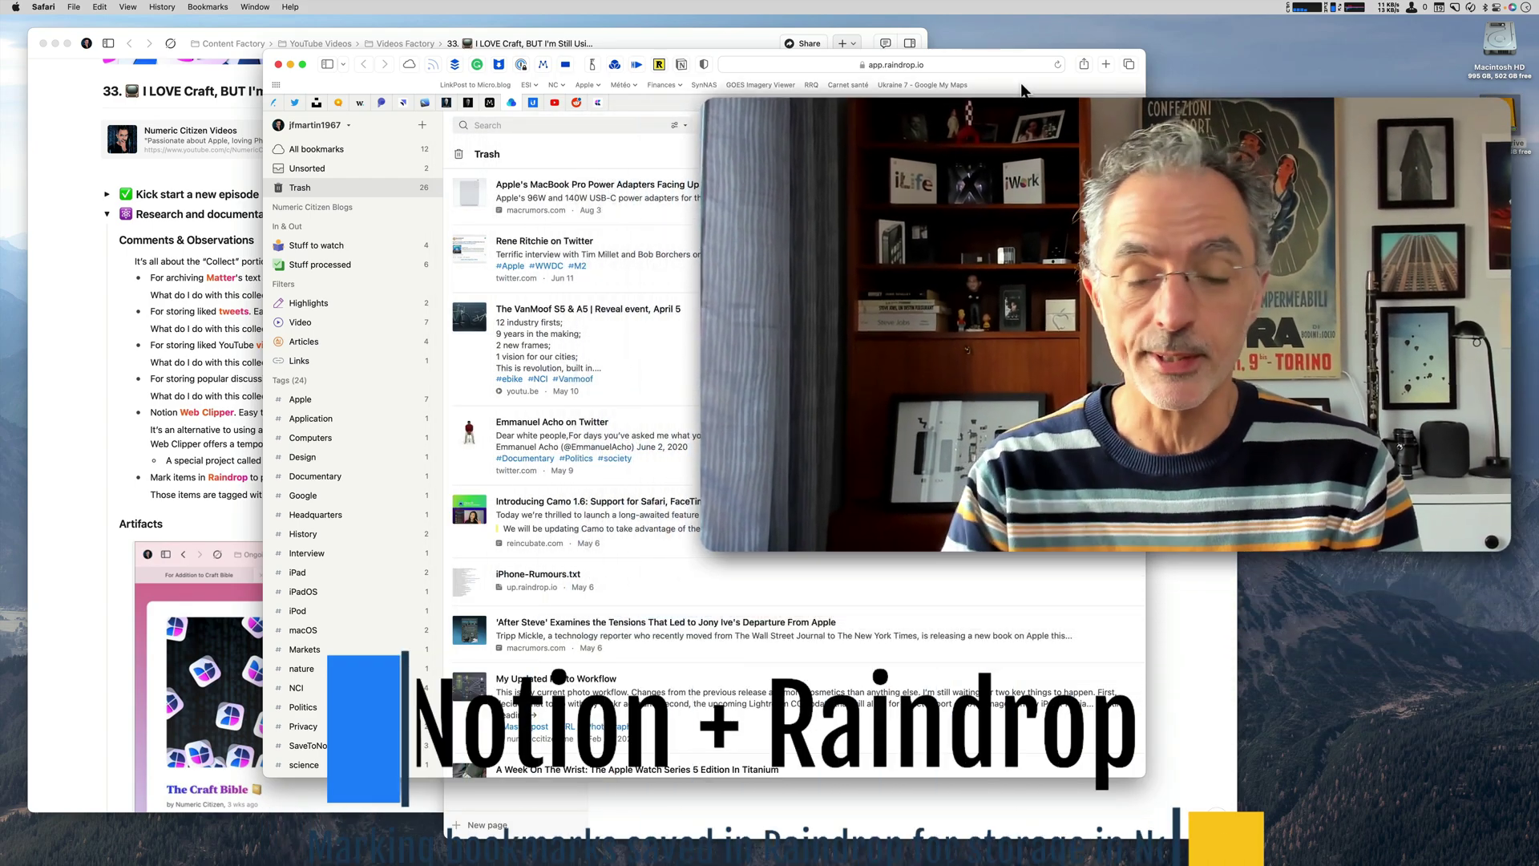
scroll(806, 515, down, 3)
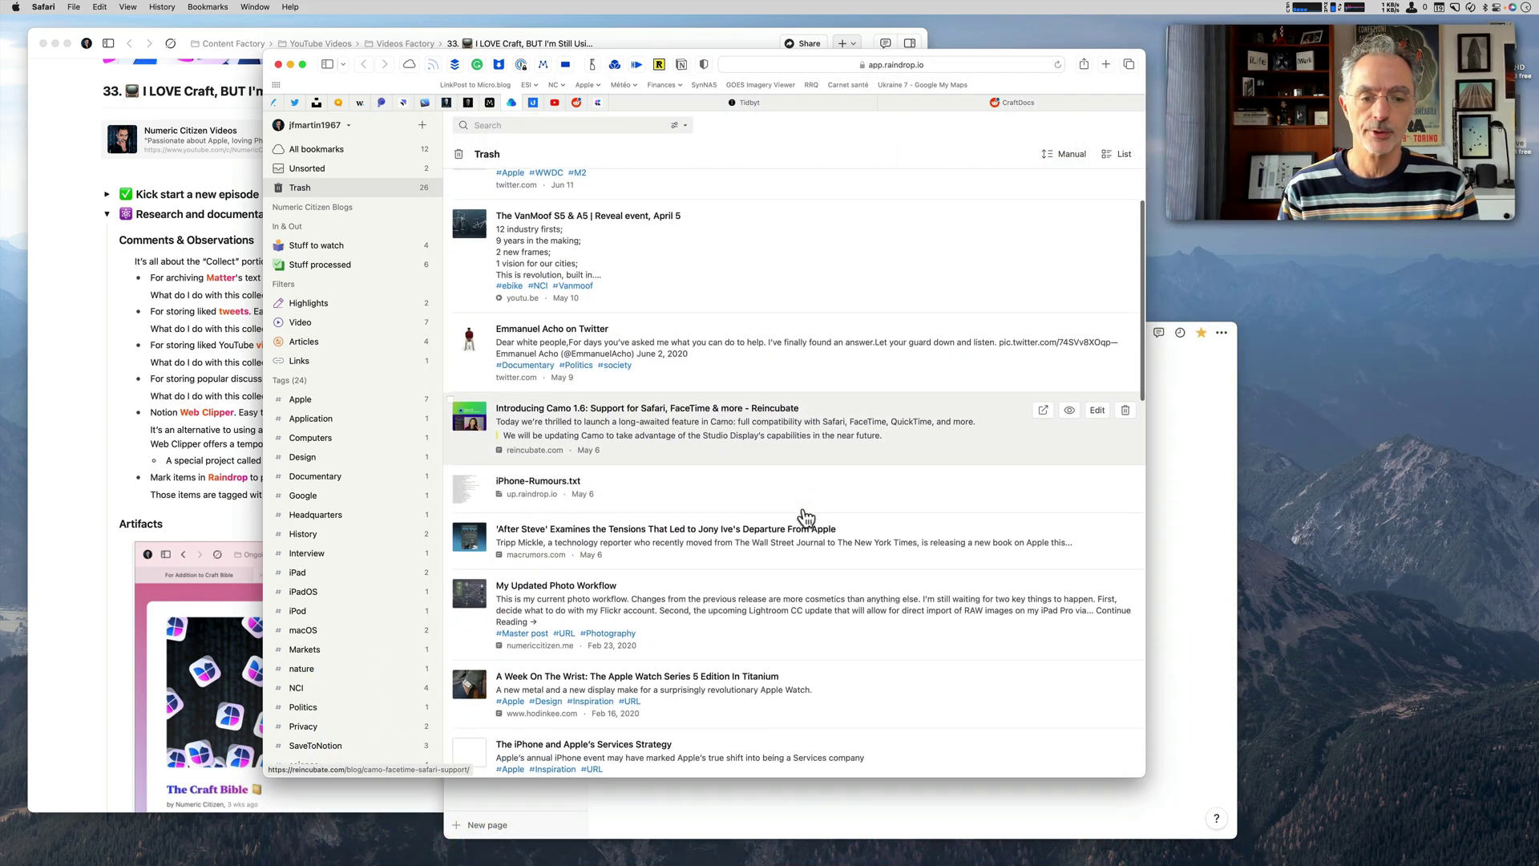
scroll(806, 516, down, 6)
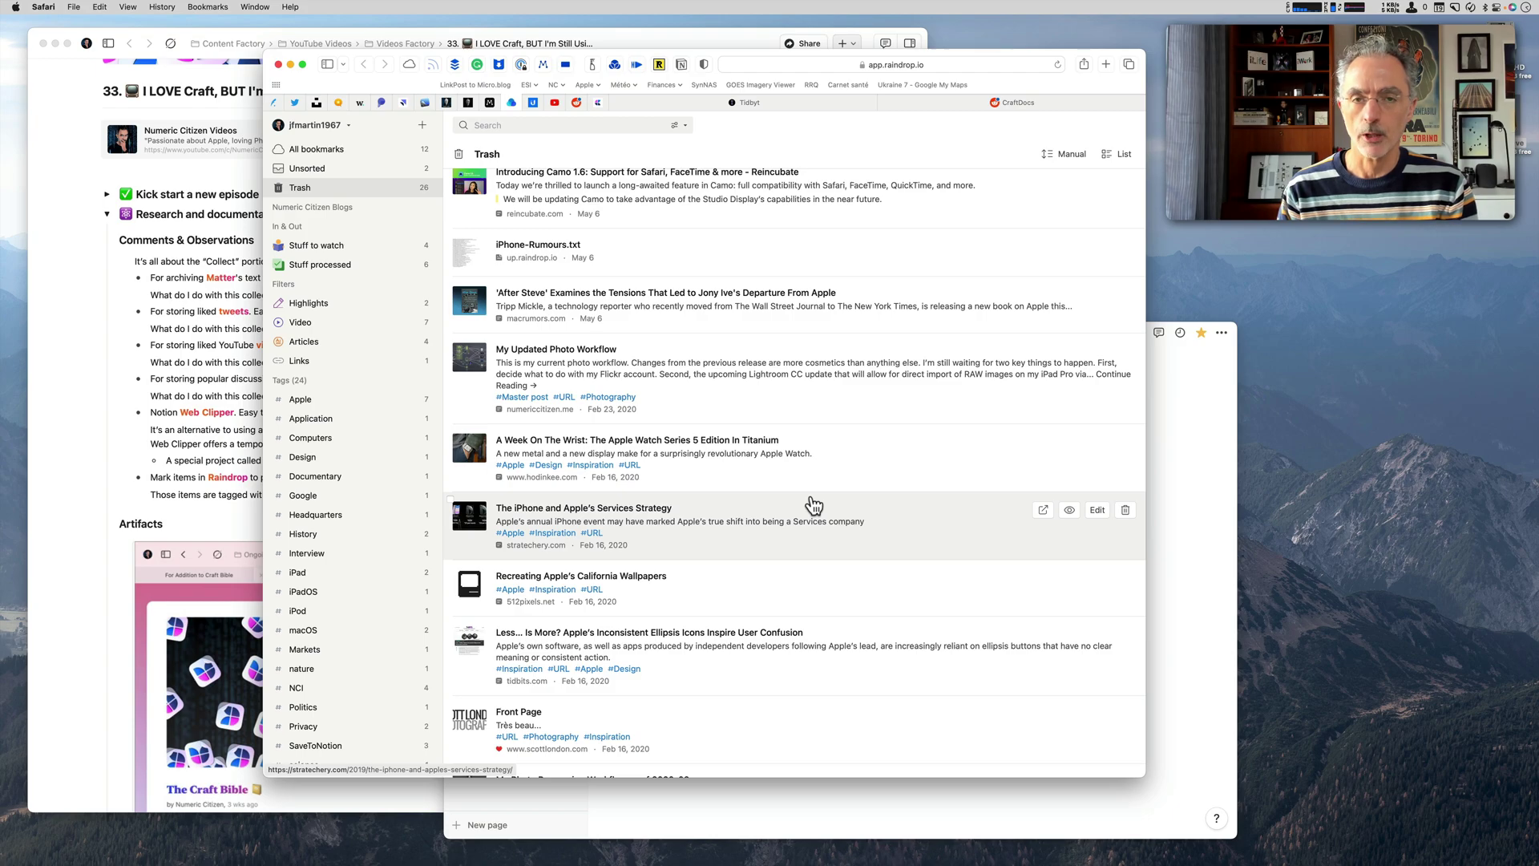
scroll(812, 505, up, 8)
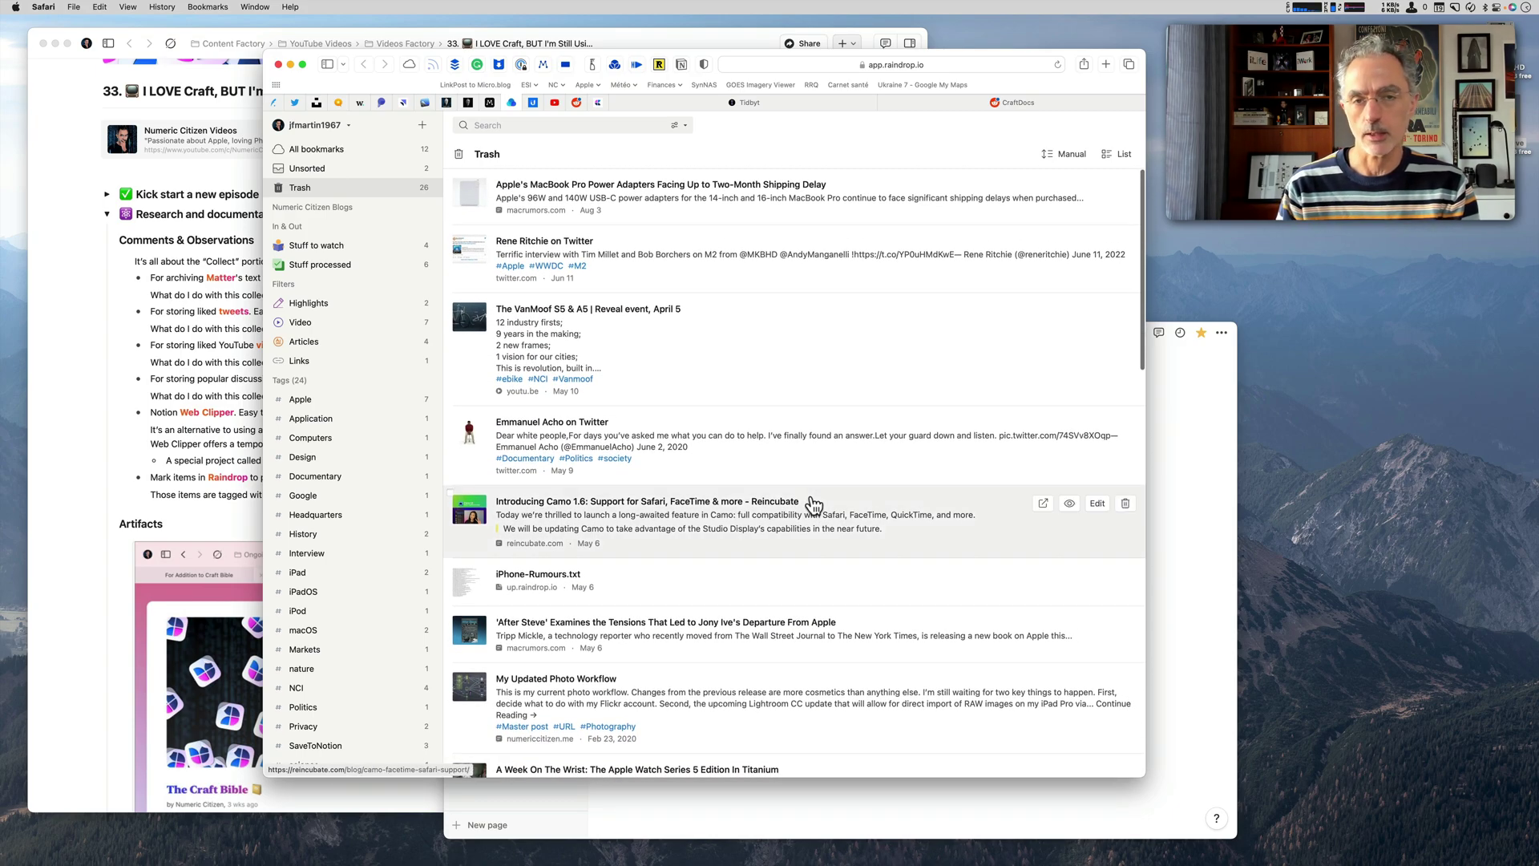